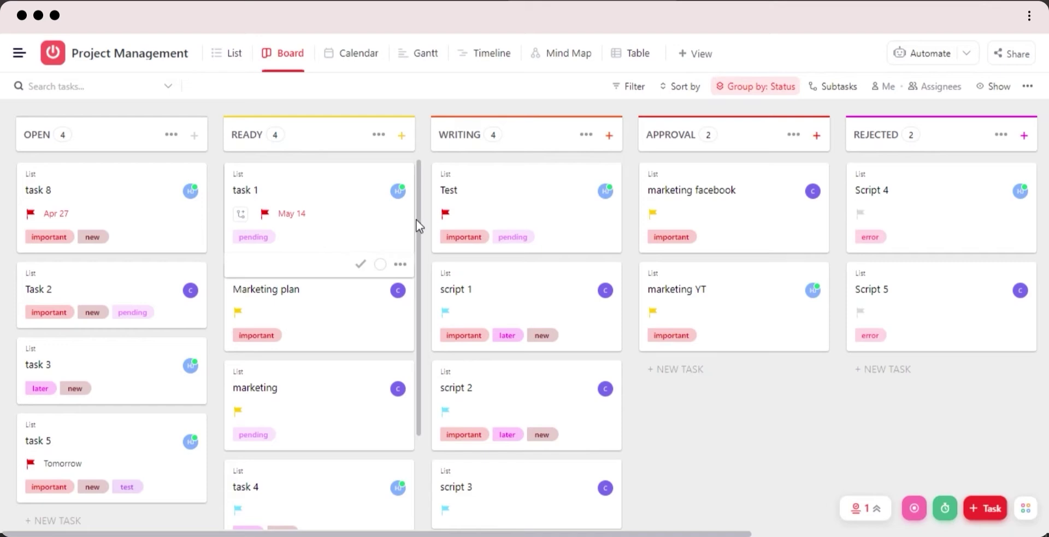
pyautogui.scroll(-1, 418, 220)
pyautogui.scroll(1, 418, 220)
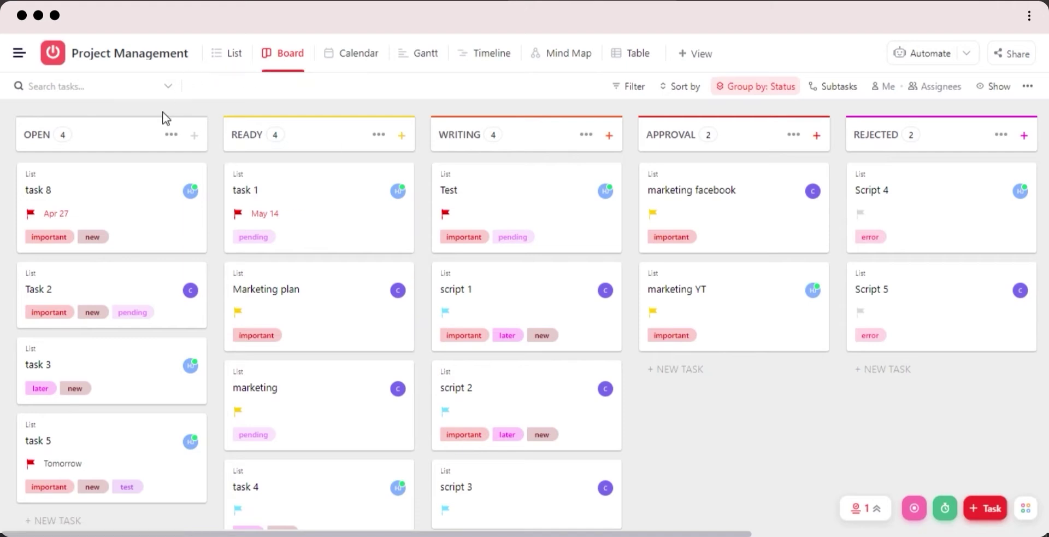
pyautogui.click(194, 134)
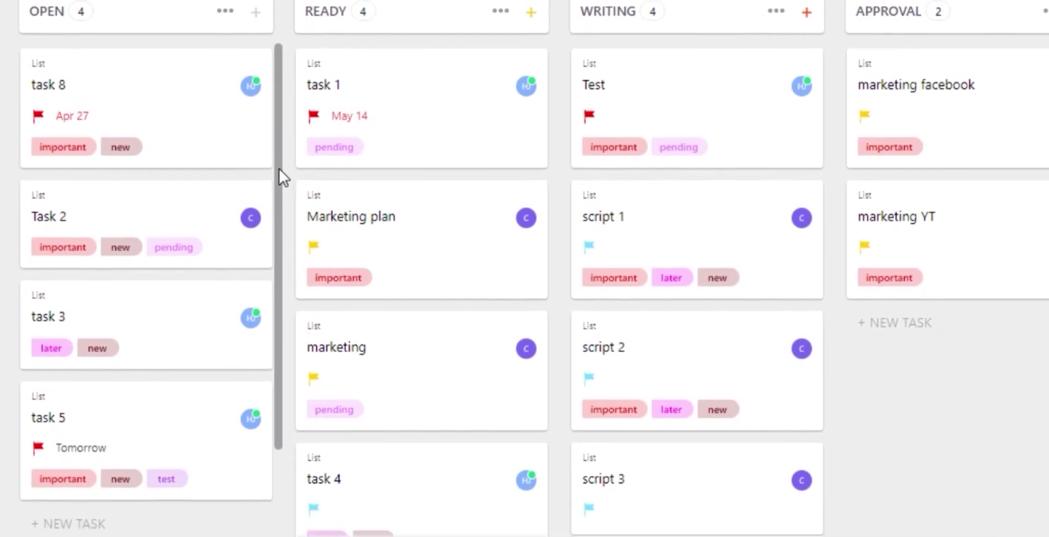
pyautogui.scroll(-3, 273, 364)
pyautogui.click(37, 422)
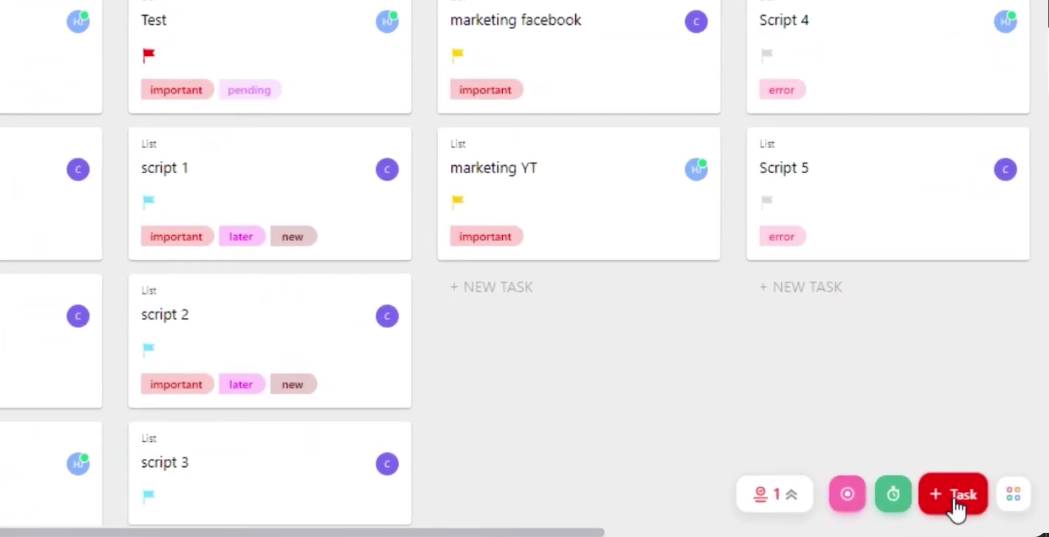
# Step: Start creating a new task and name it "New Video"
pyautogui.press('t')
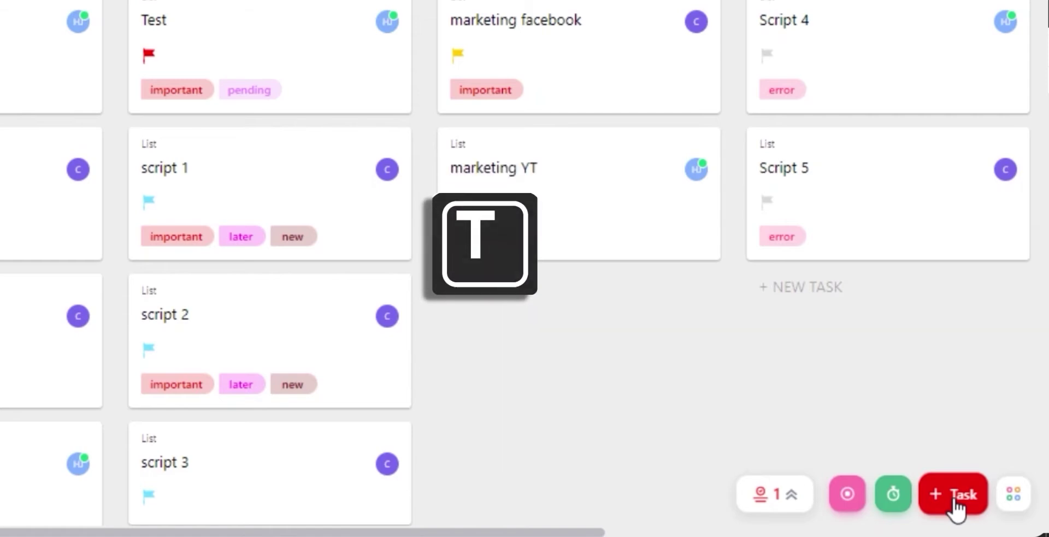
pyautogui.click(956, 504)
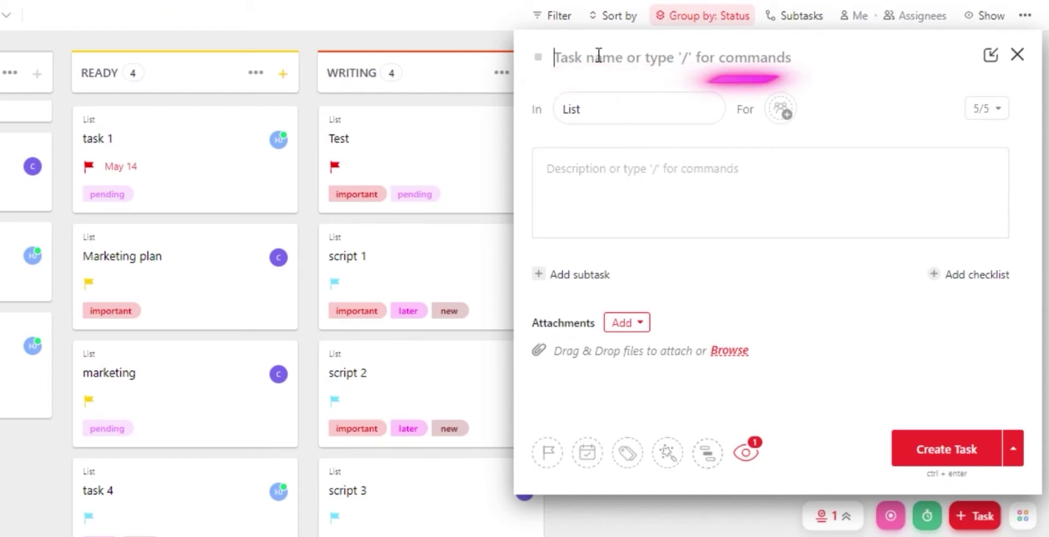
pyautogui.write('New Video')
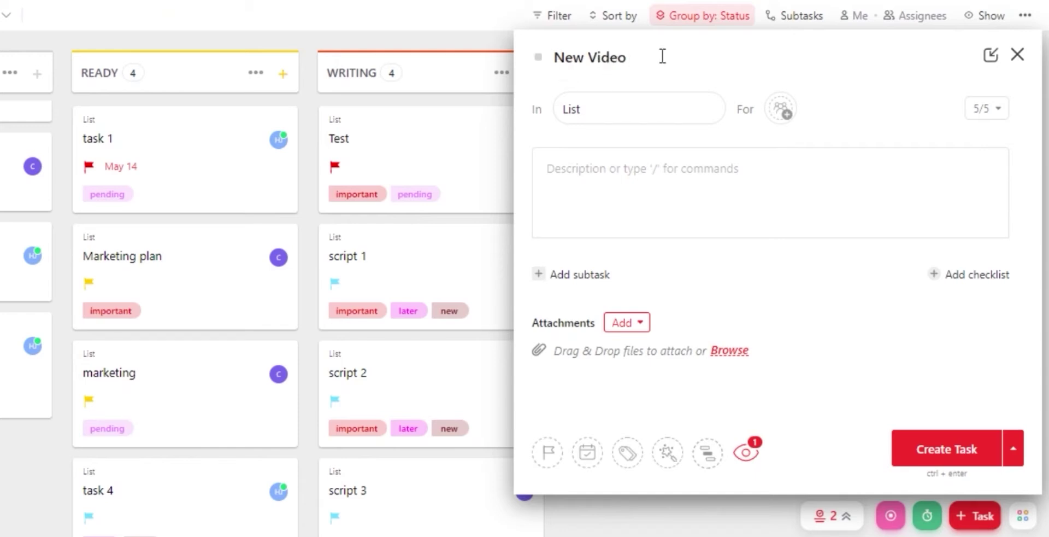
# Step: Set the new task's location to List in the Project Management space
pyautogui.click(648, 123)
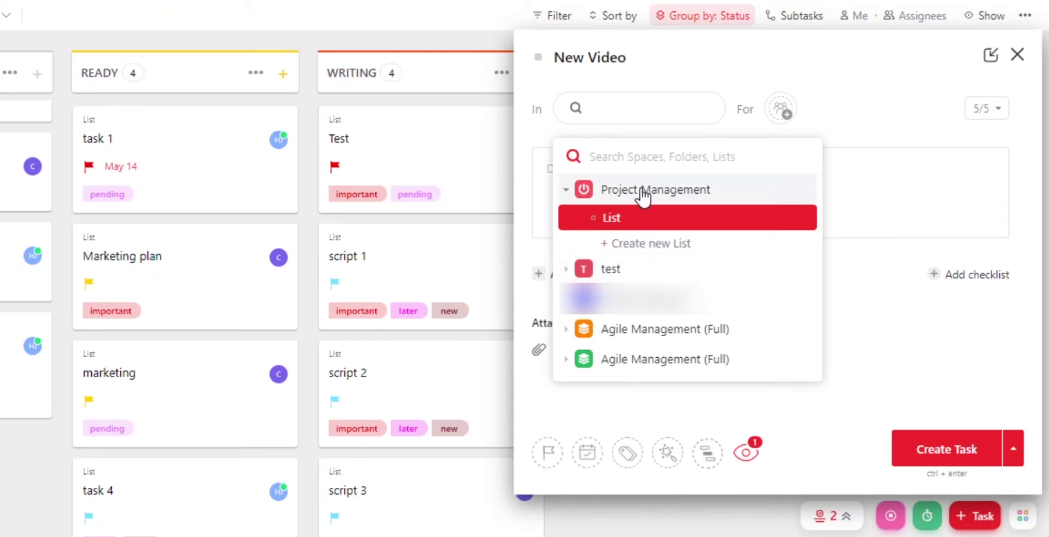
pyautogui.click(640, 194)
pyautogui.click(632, 203)
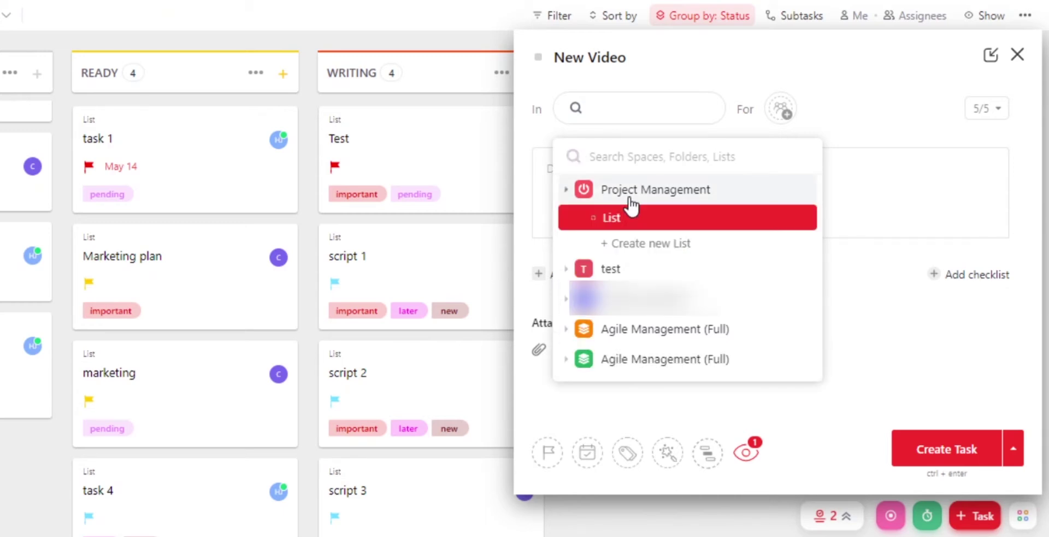
pyautogui.click(634, 219)
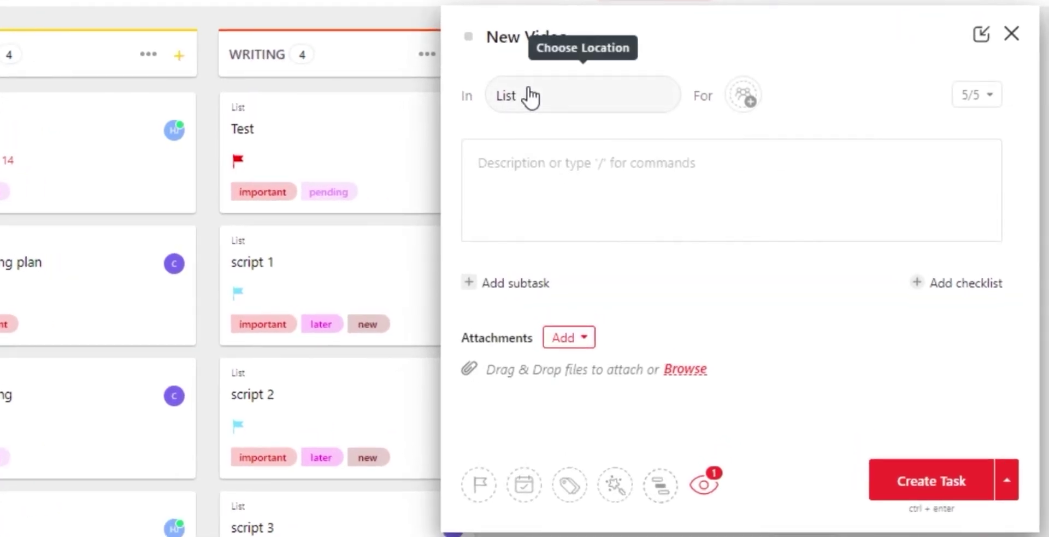
# Step: Set the new task's status to READY
pyautogui.click(468, 36)
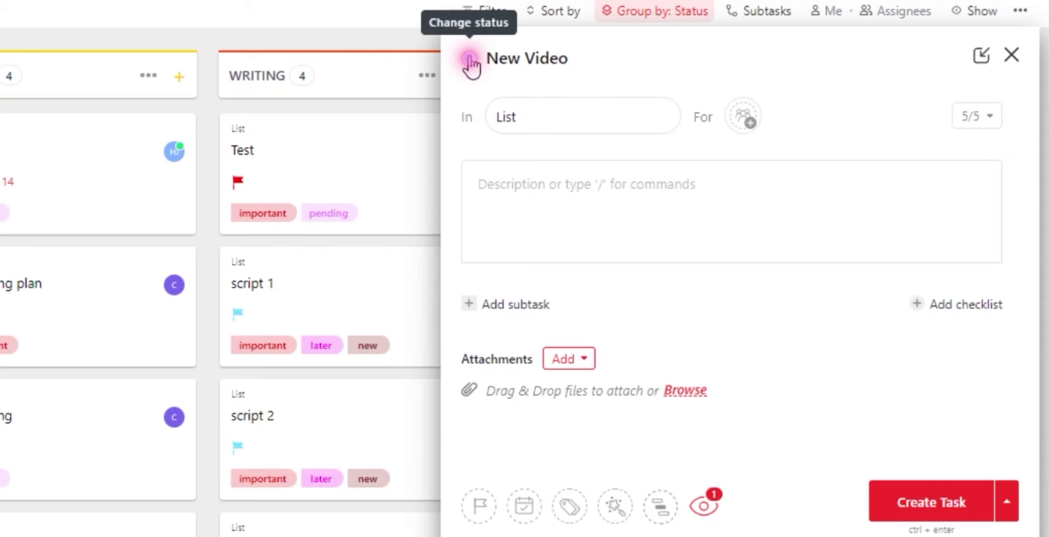
pyautogui.click(470, 59)
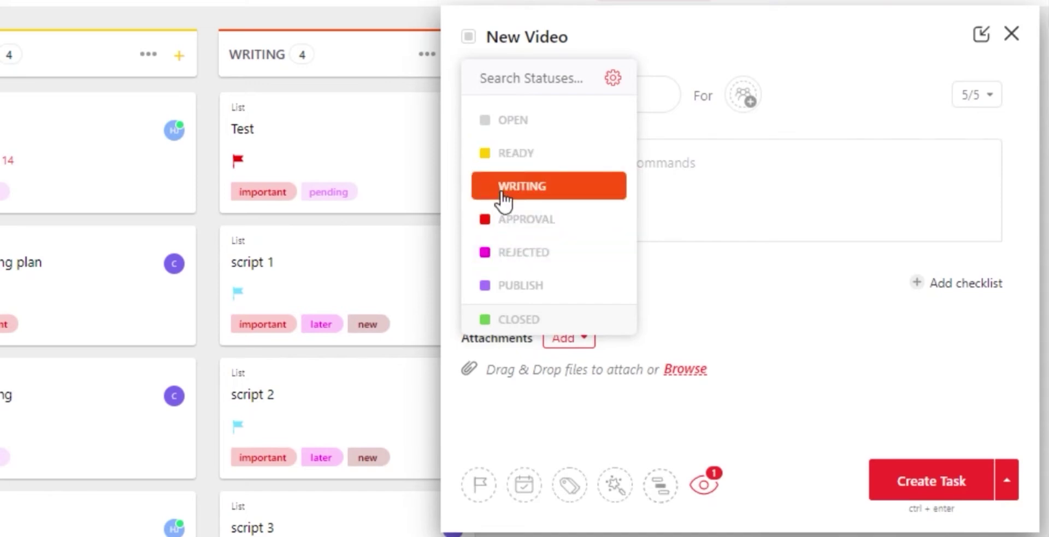
pyautogui.click(506, 147)
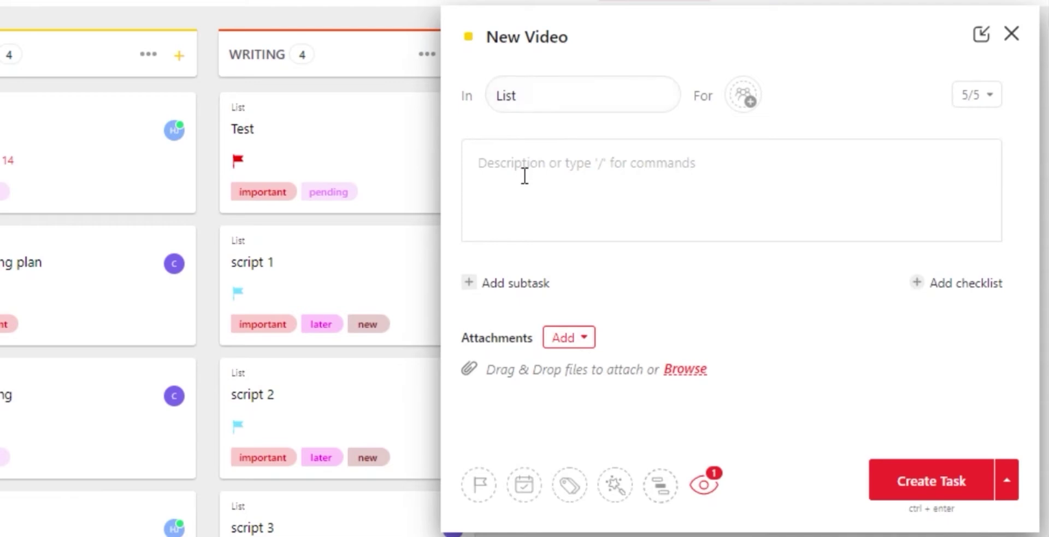
# Step: Assign the New Video task to yourself (Me)
pyautogui.click(742, 102)
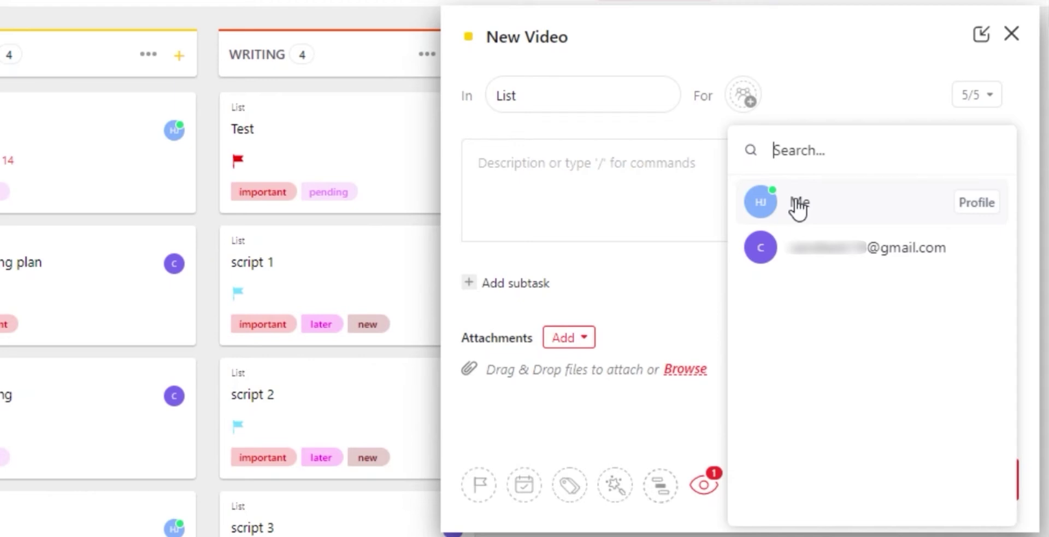
pyautogui.click(856, 208)
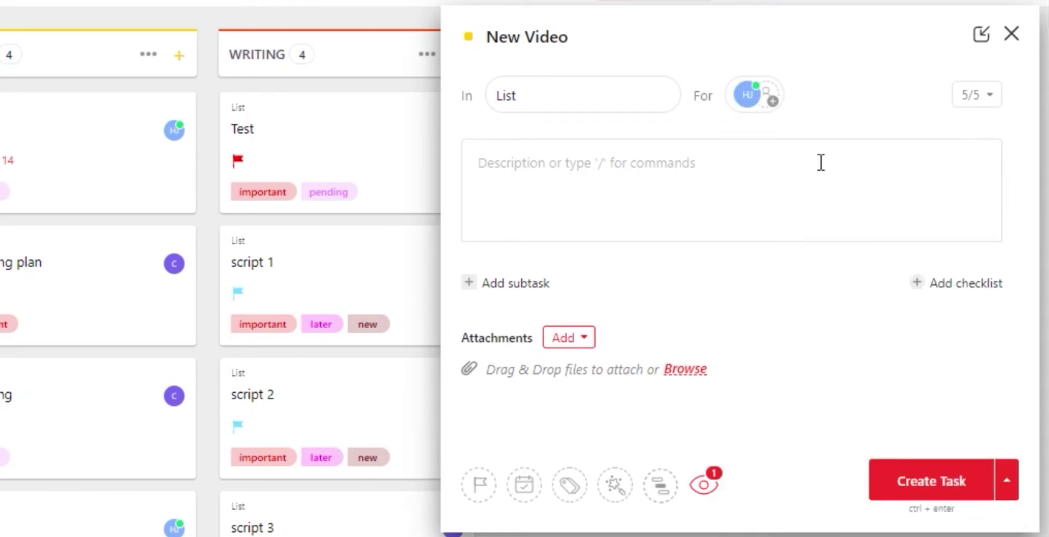
# Step: Add the other workspace member as a second assignee and remove them again
pyautogui.click(775, 103)
pyautogui.click(810, 260)
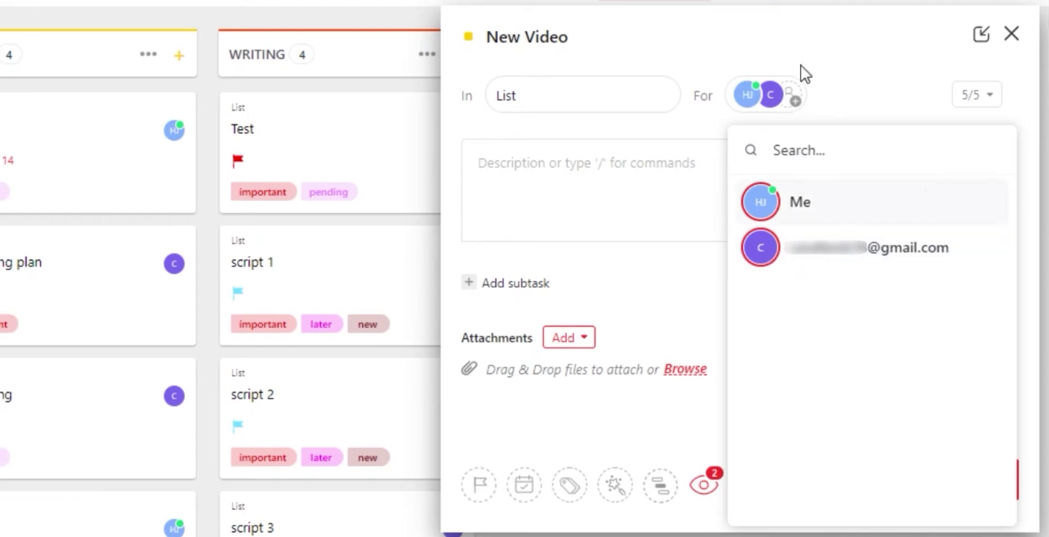
pyautogui.moveTo(766, 263)
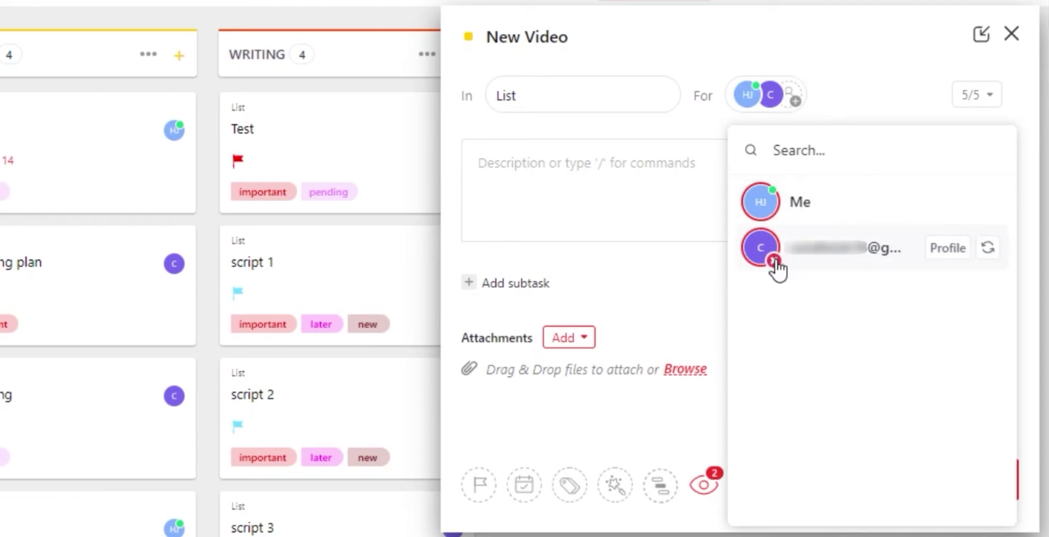
pyautogui.click(774, 261)
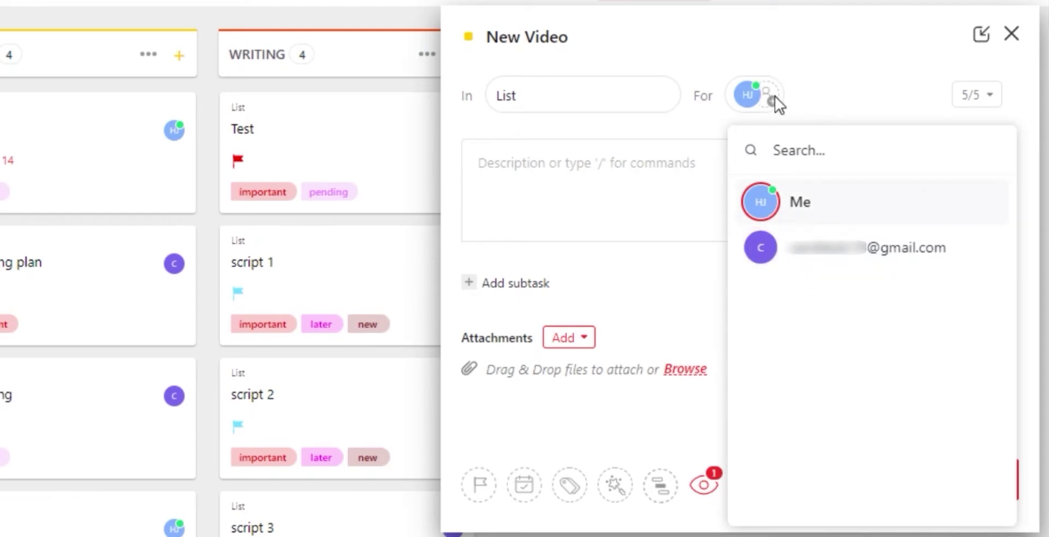
pyautogui.click(809, 109)
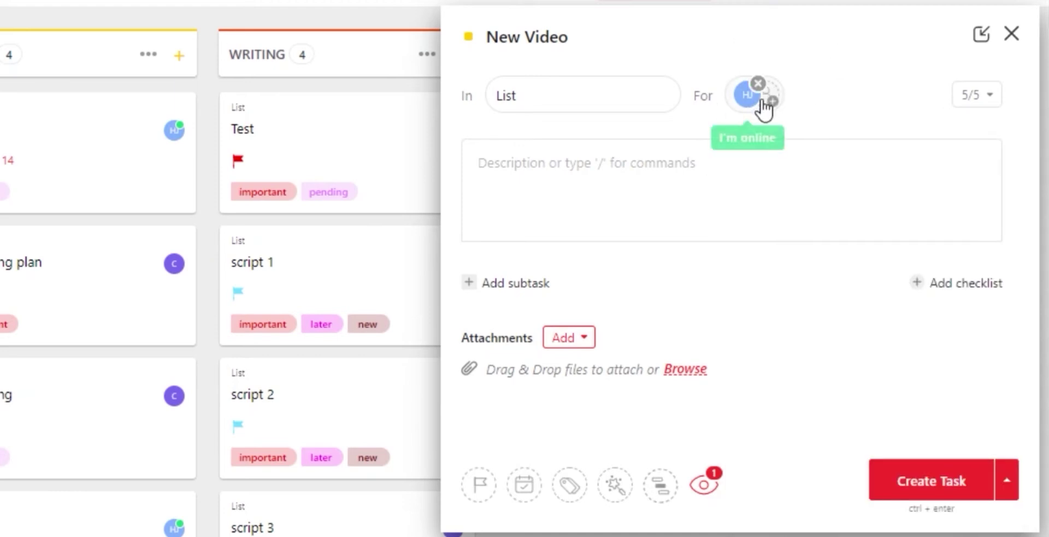
# Step: Add the other workspace member as a watcher of the New Video task
pyautogui.click(704, 484)
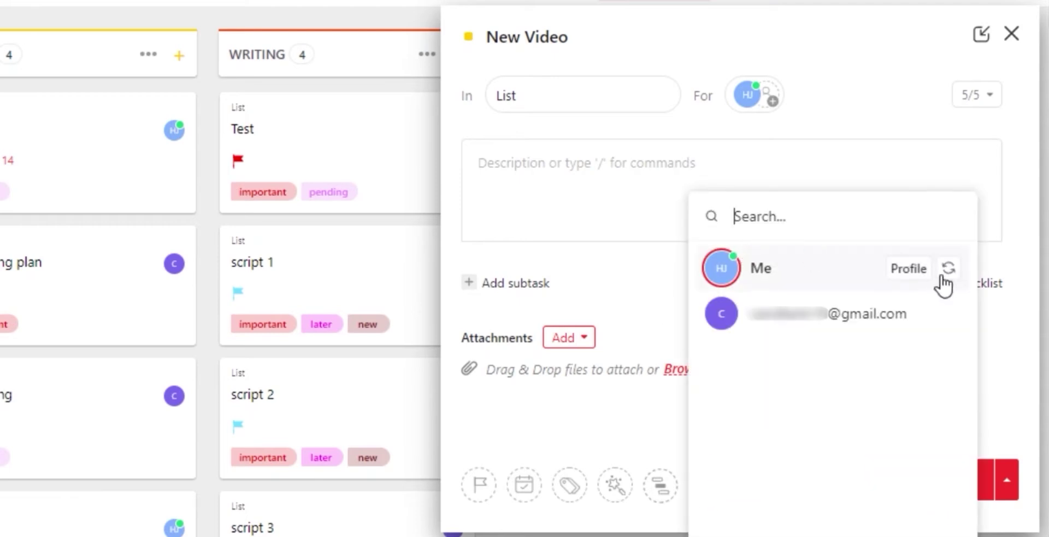
pyautogui.click(980, 354)
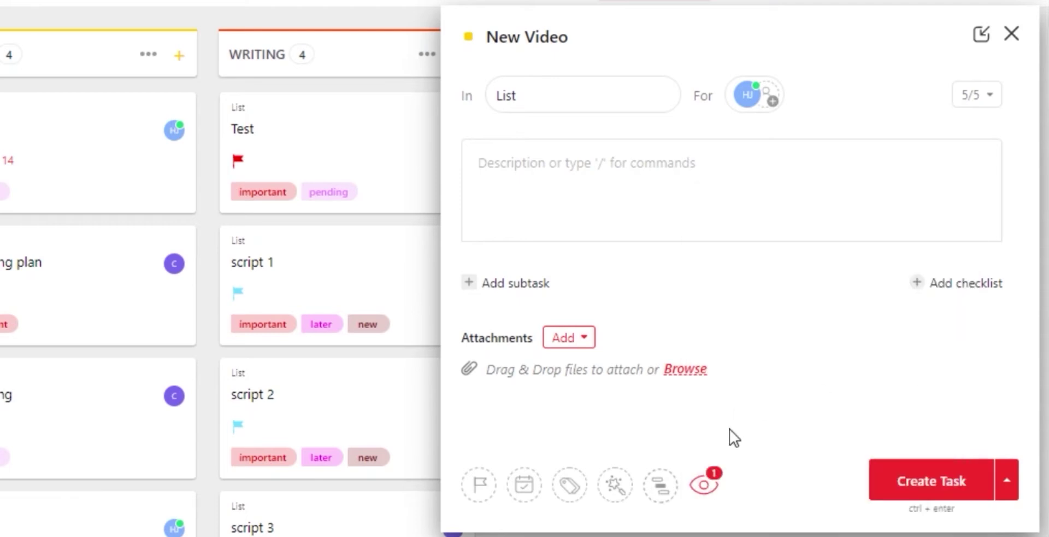
pyautogui.click(704, 486)
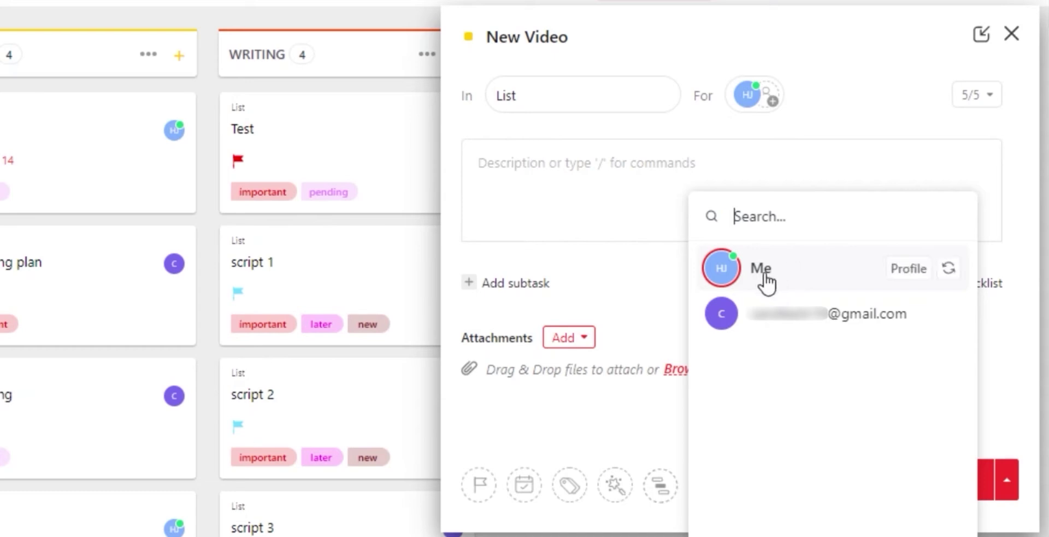
pyautogui.click(773, 322)
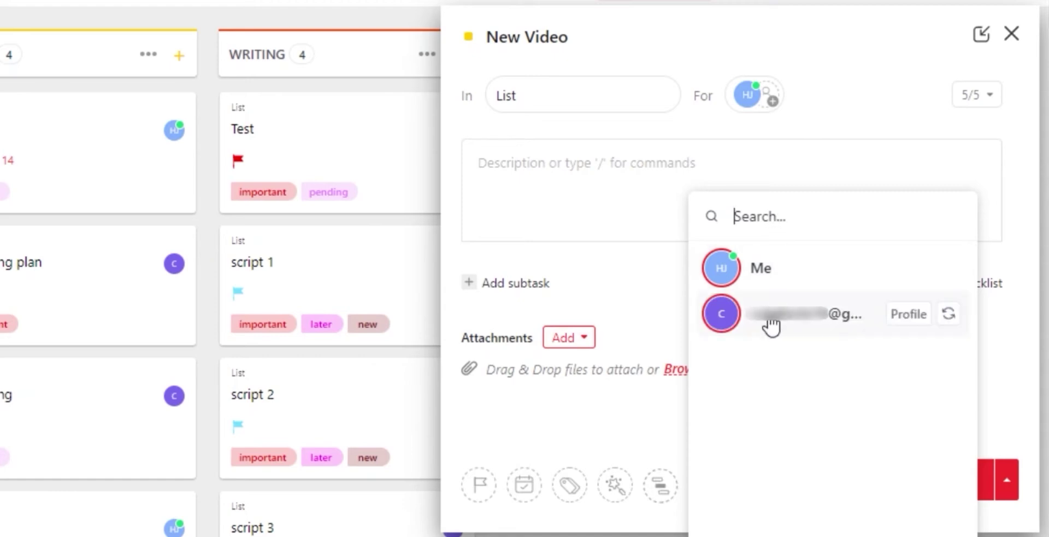
pyautogui.click(778, 116)
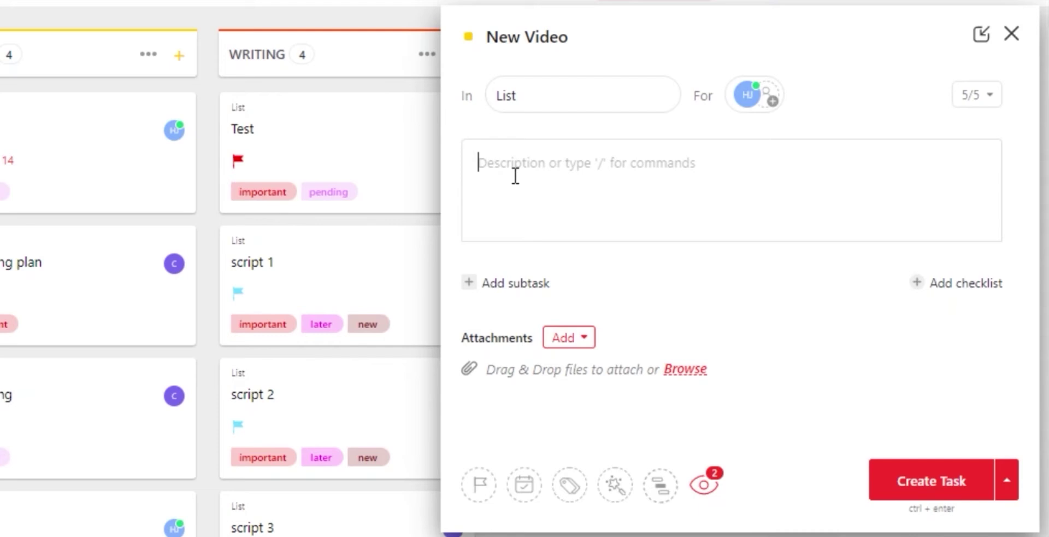
# Step: Write "New Video to create with the given SOP" as the first line of the task description
pyautogui.write('New Video to create with the gi')
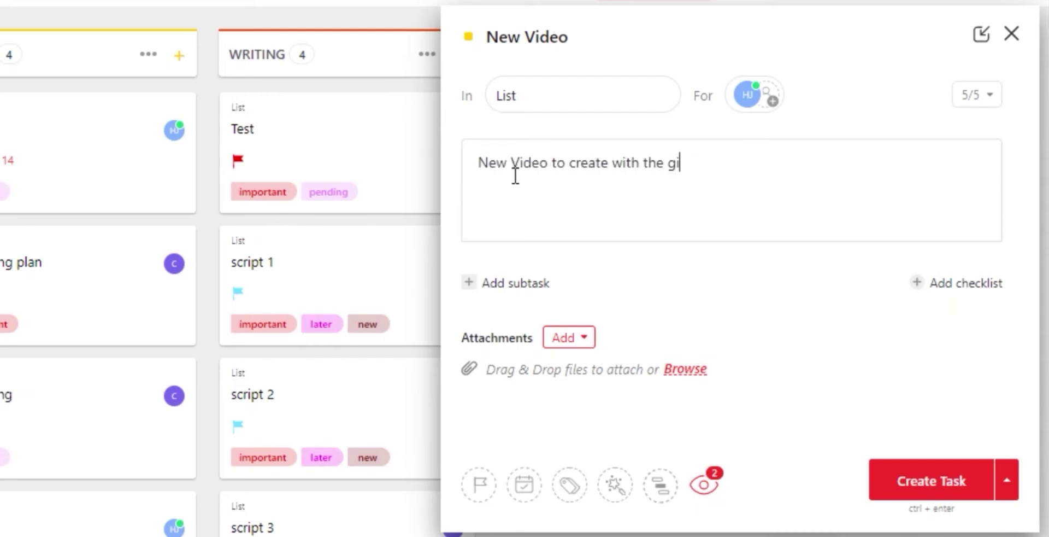
pyautogui.write('ven SOP')
pyautogui.press('Return')
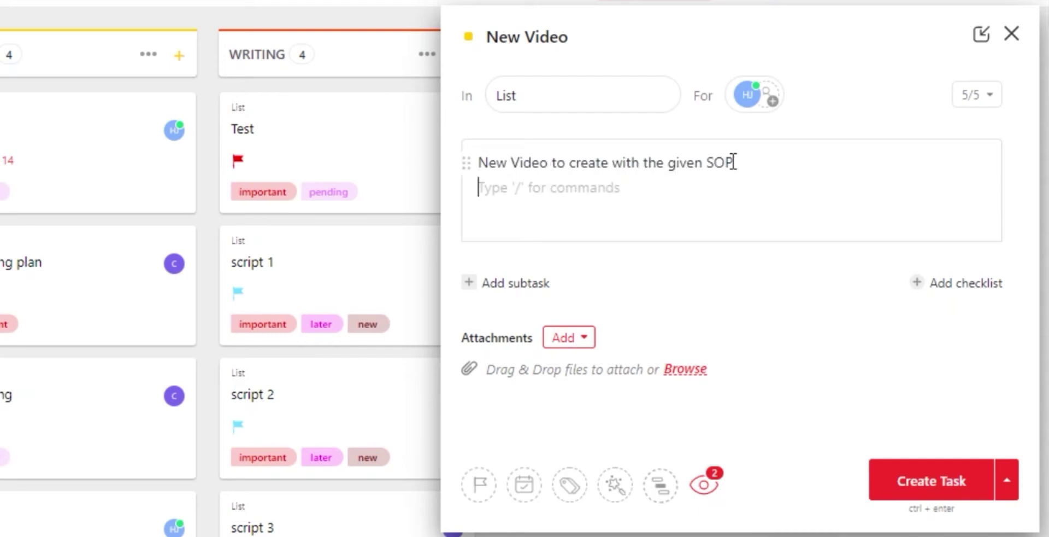
pyautogui.moveTo(735, 163); pyautogui.dragTo(478, 159)
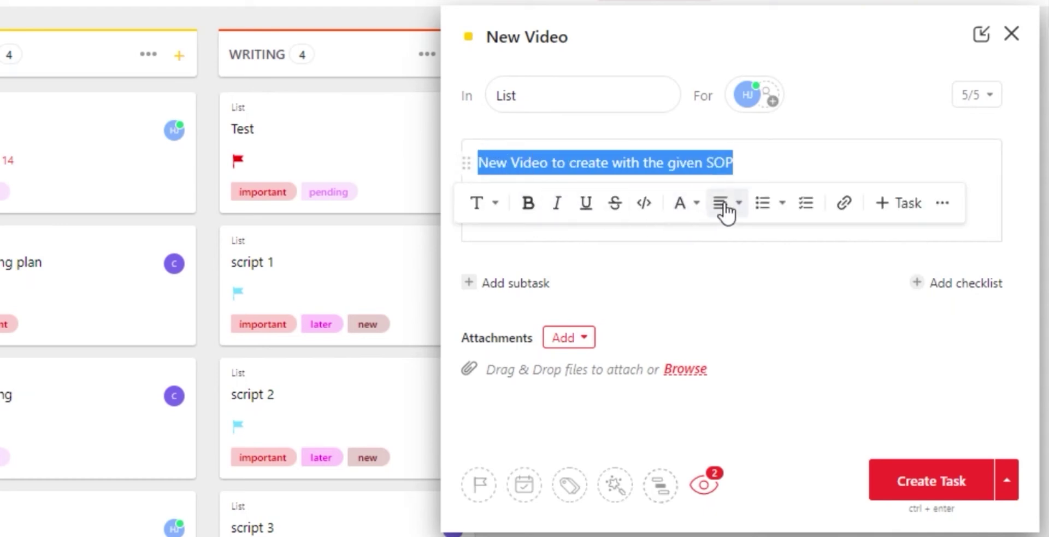
pyautogui.click(518, 194)
# Step: Add a bulleted list below the description line with the items "Follow the Rules" and "The duration should be maximum"
pyautogui.write('/')
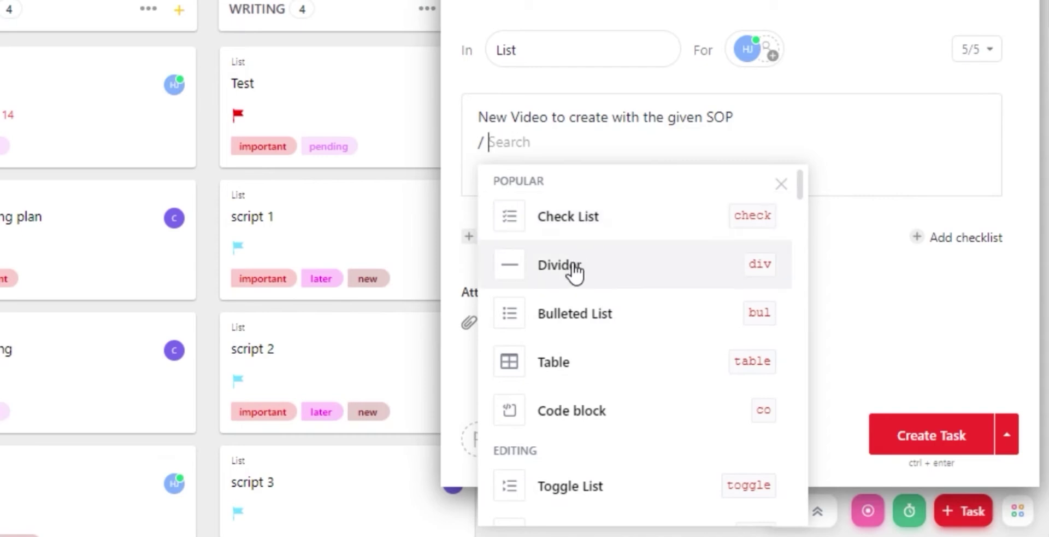
pyautogui.click(589, 316)
pyautogui.write('Follow the ')
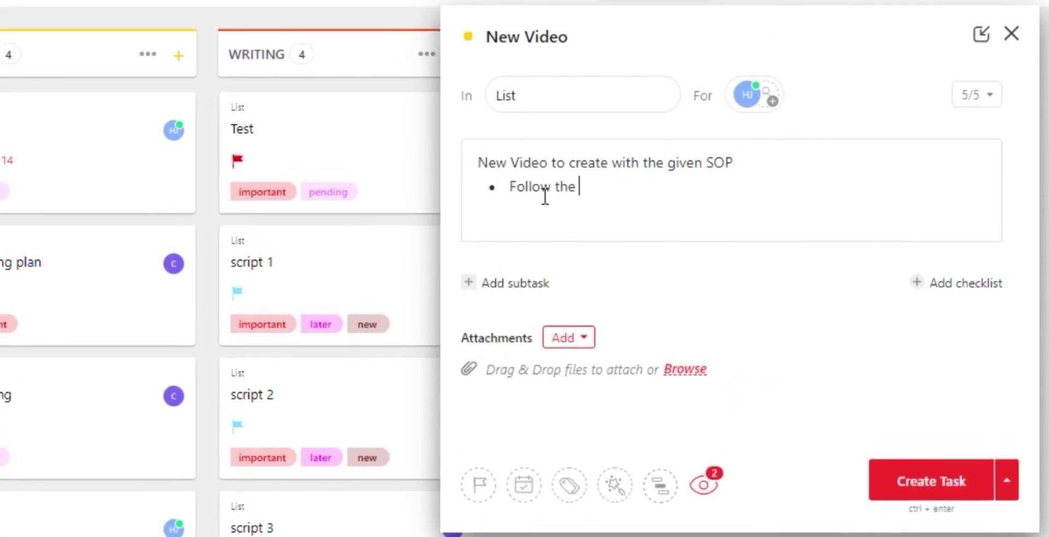
pyautogui.write('Rules')
pyautogui.press('Return')
pyautogui.write('The duration should be maximum')
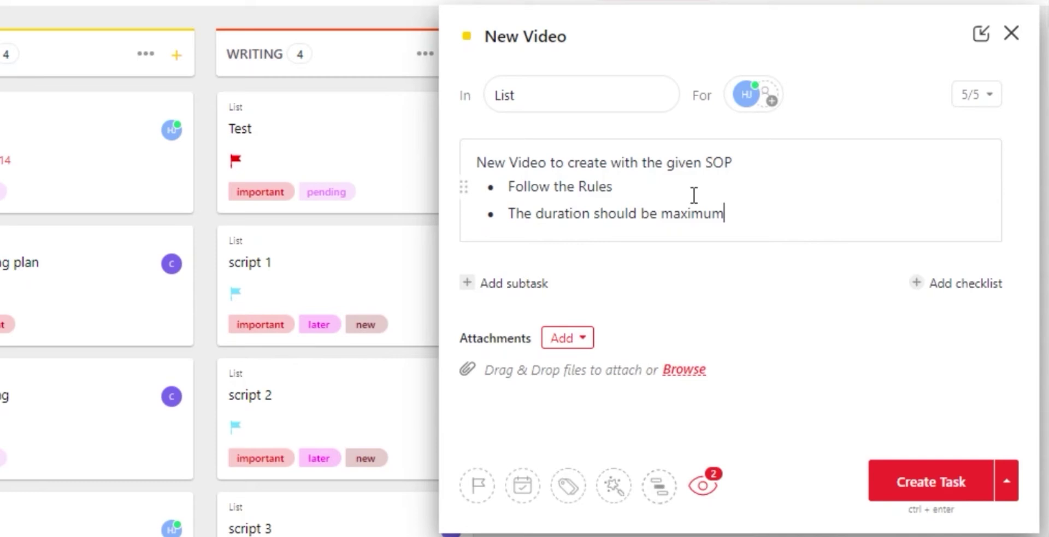
# Step: Add a subtask named "Design the thumbnail" to the New Video task
pyautogui.click(468, 285)
pyautogui.scroll(-2, 1026, 229)
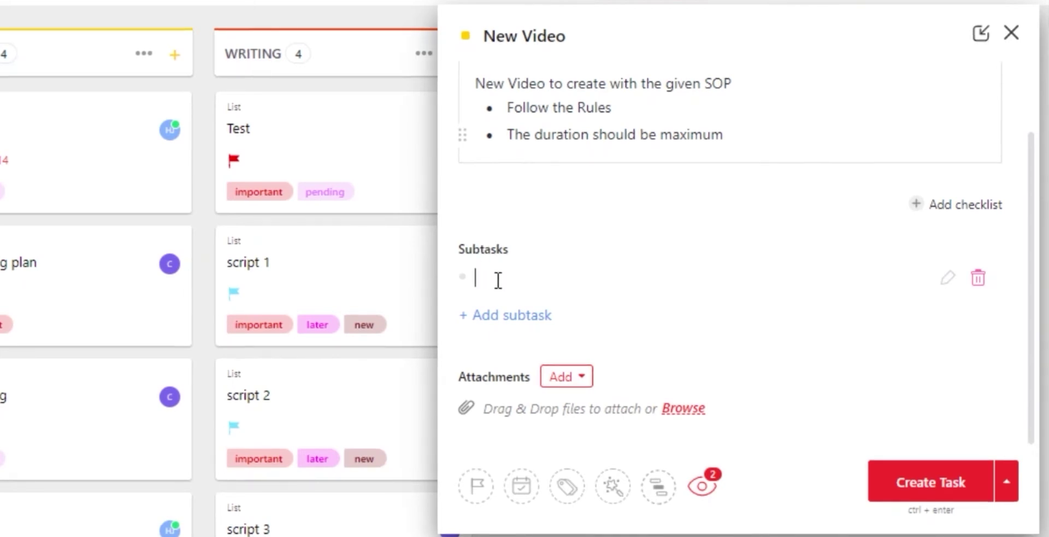
pyautogui.write('Design the thumbnail')
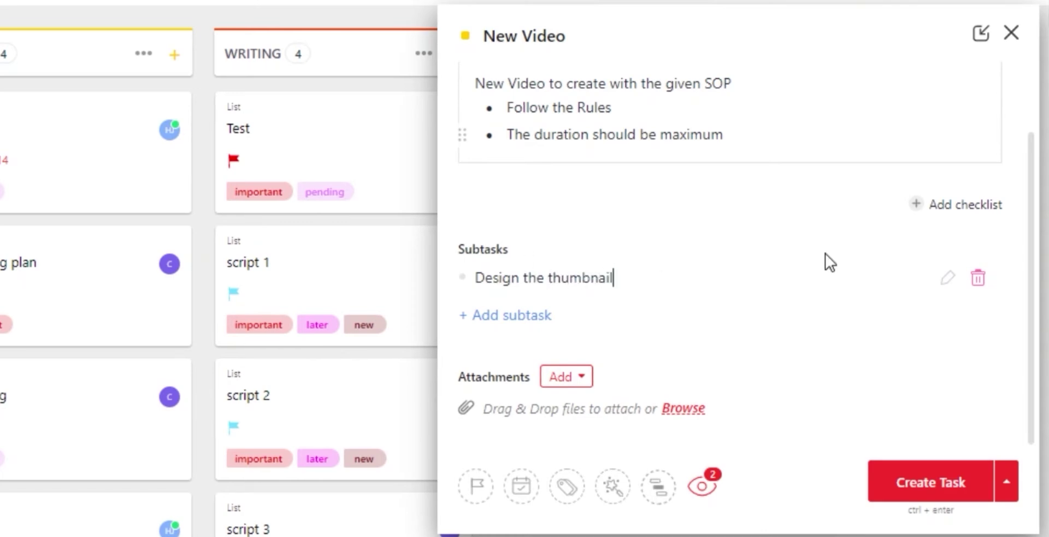
pyautogui.click(949, 279)
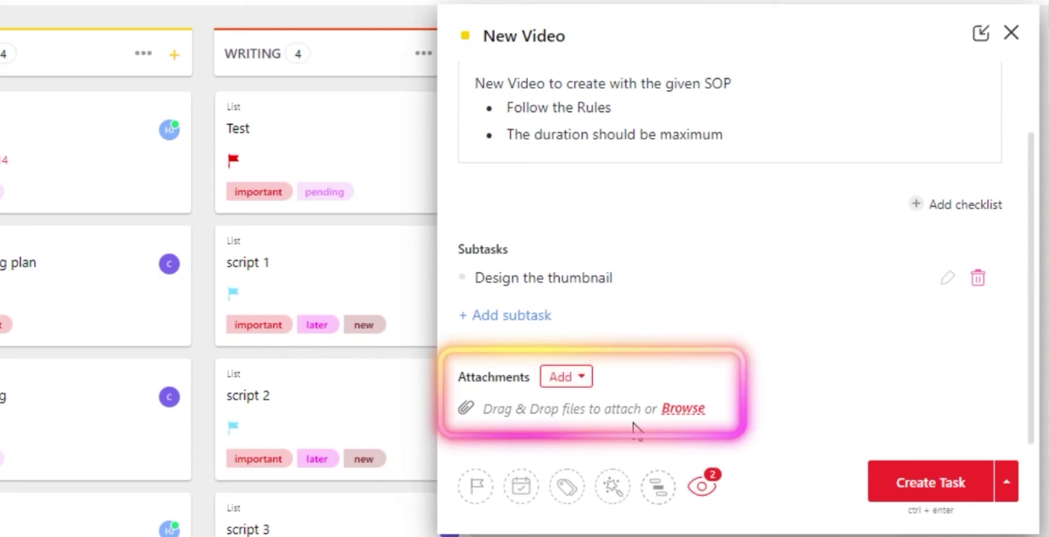
# Step: Attach the file SALICYCLIC-ACID-IN-SKINCARE.pdf to the New Video task
pyautogui.click(679, 409)
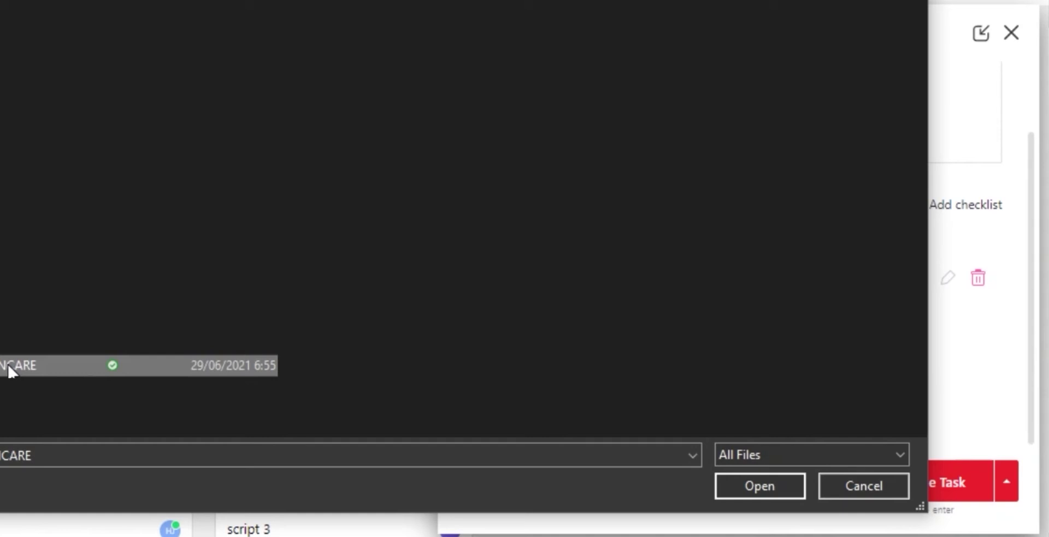
pyautogui.click(766, 481)
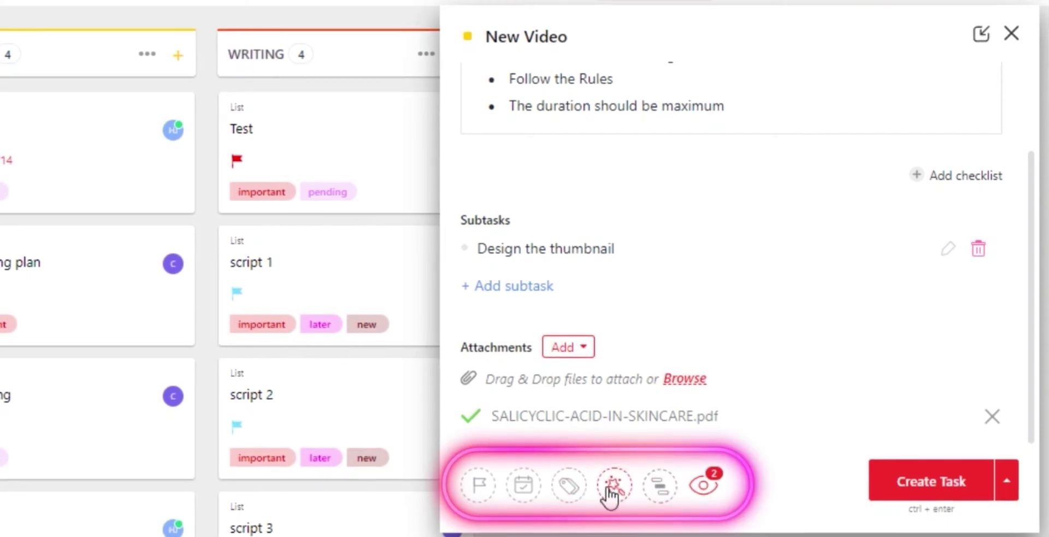
# Step: Set the priority of the New Video task to Urgent
pyautogui.click(485, 493)
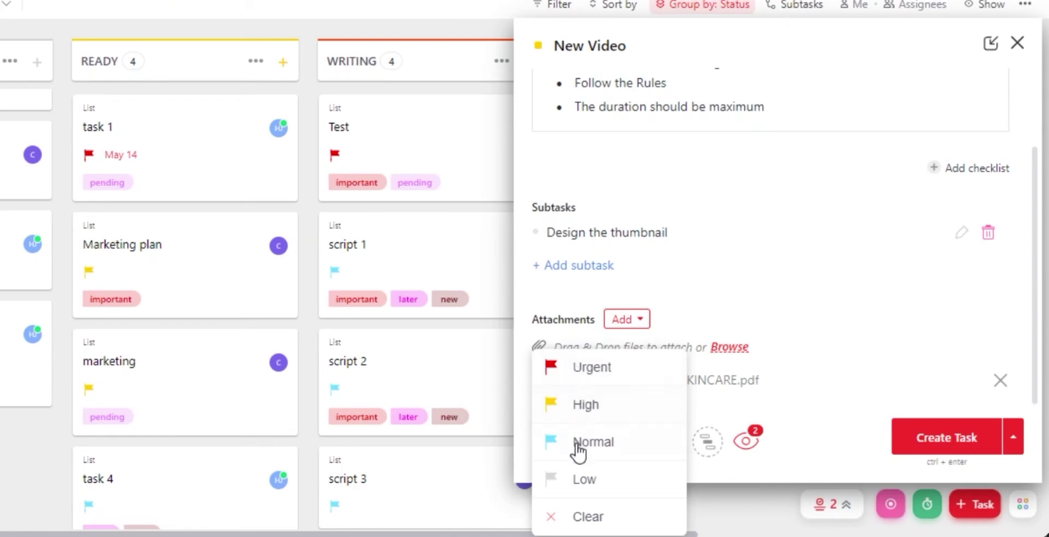
pyautogui.click(592, 368)
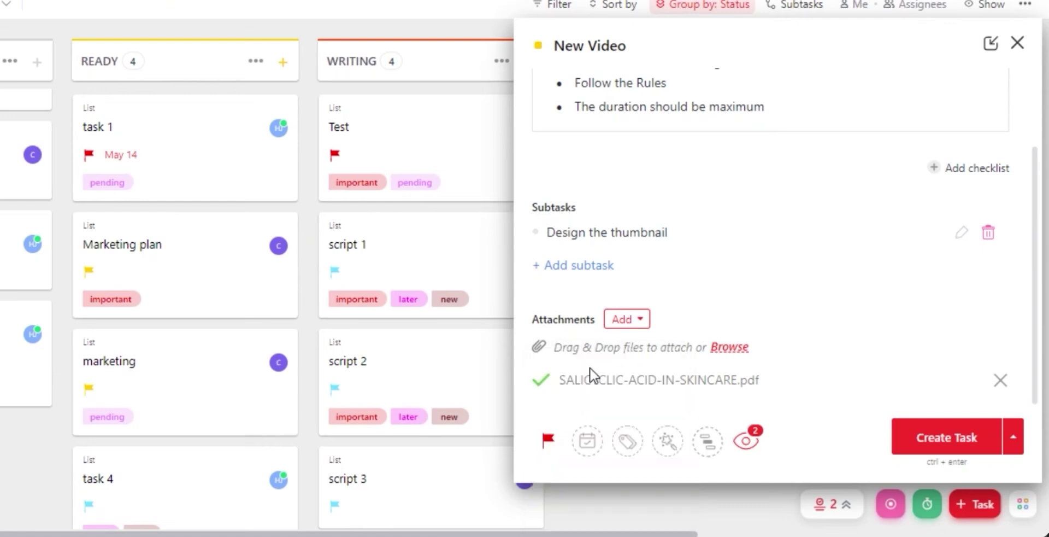
# Step: Set the due date to Tuesday, July 5, 2022 at 1:00 pm and create the New Video task
pyautogui.click(595, 455)
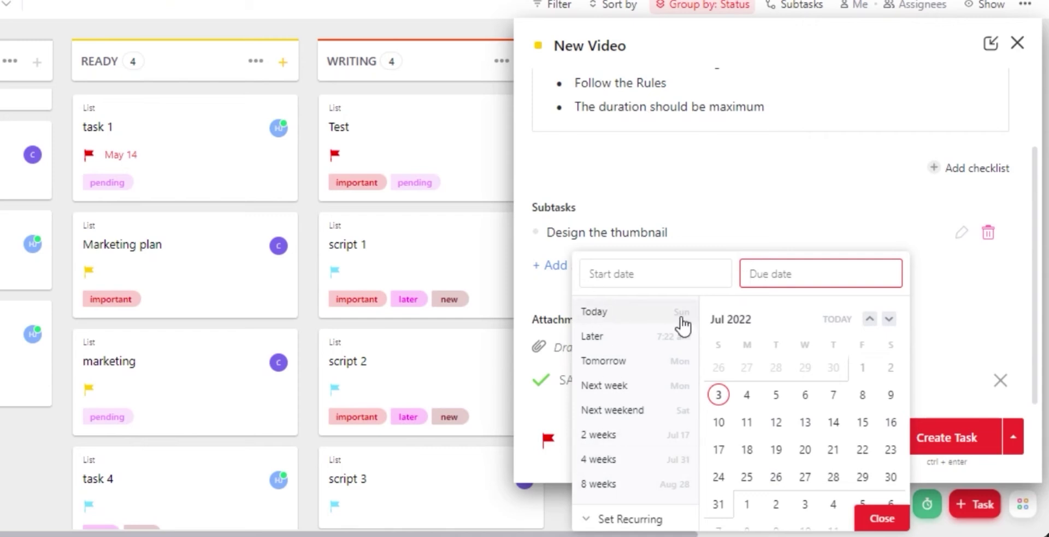
pyautogui.click(778, 397)
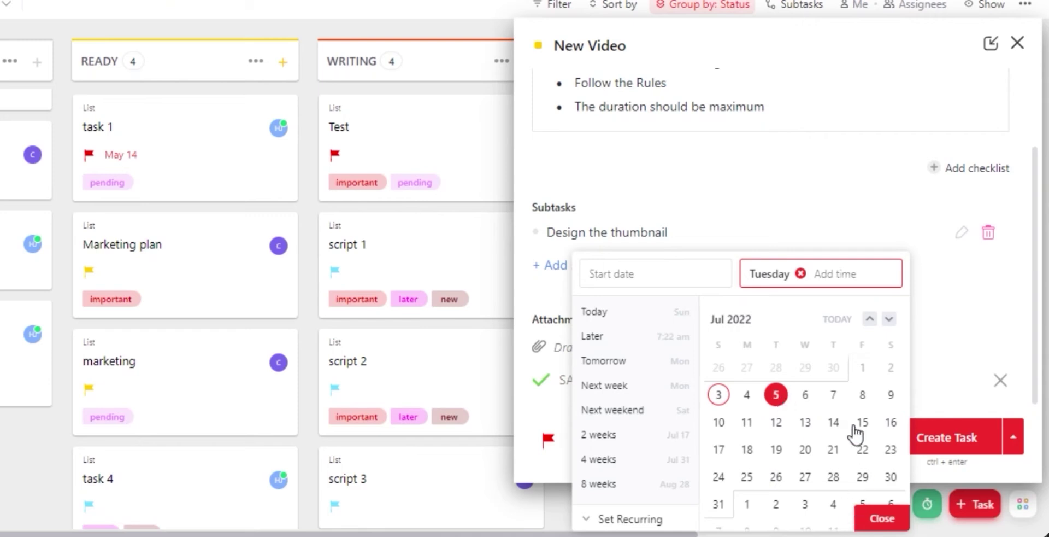
pyautogui.click(834, 269)
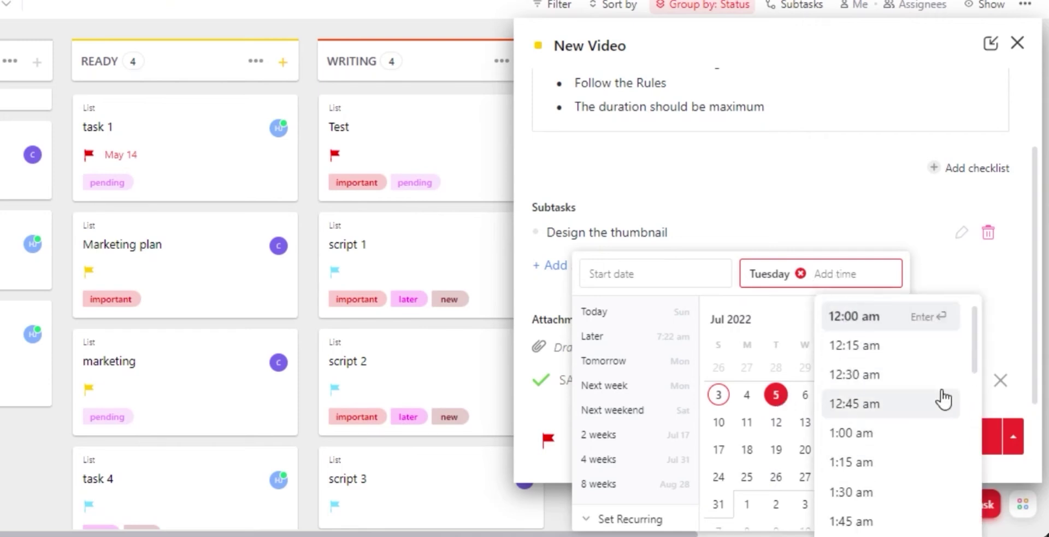
pyautogui.scroll(-15, 855, 352)
pyautogui.click(852, 352)
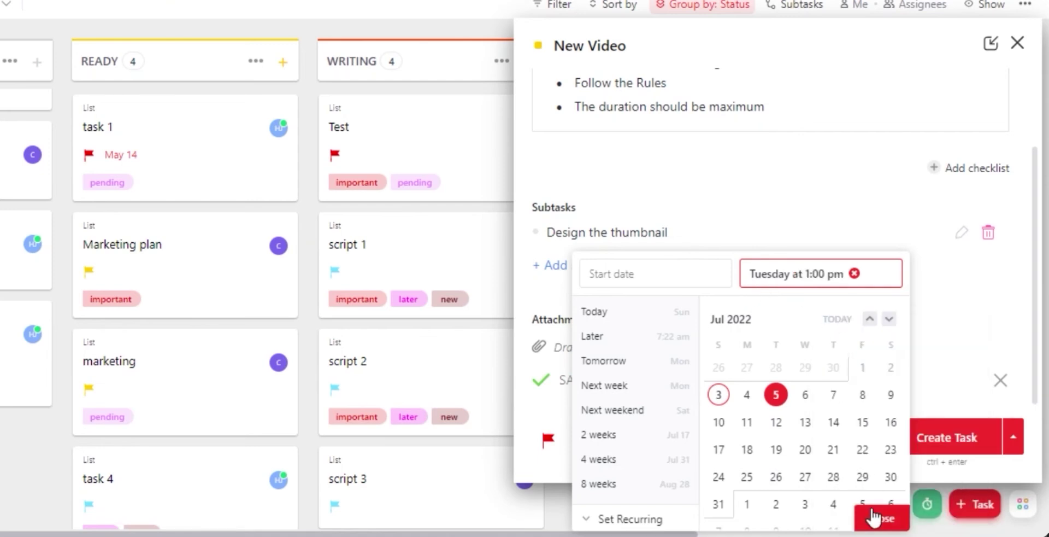
pyautogui.click(934, 265)
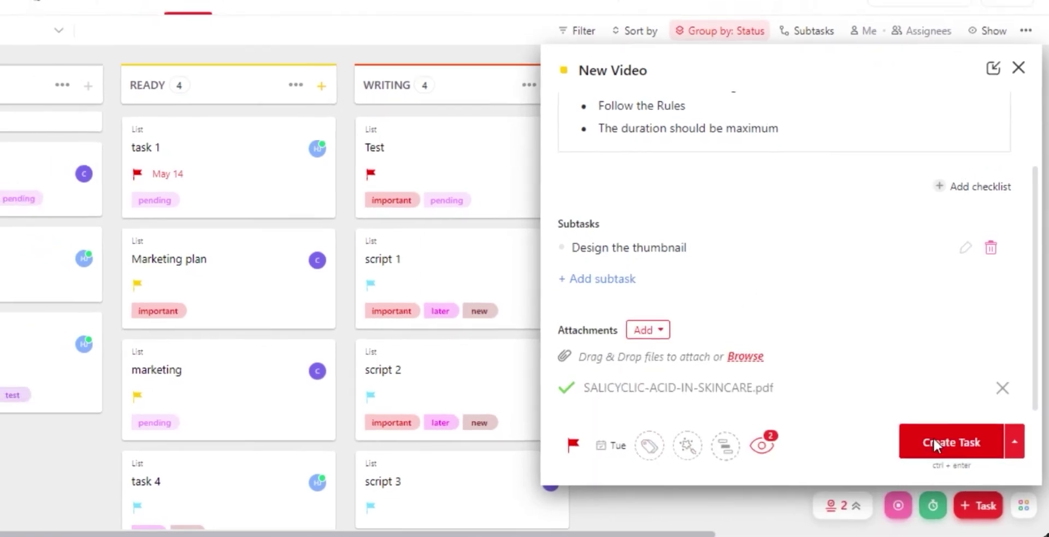
pyautogui.click(934, 438)
# Step: Add the existing tags "new" and "important" to the New Video task
pyautogui.click(53, 172)
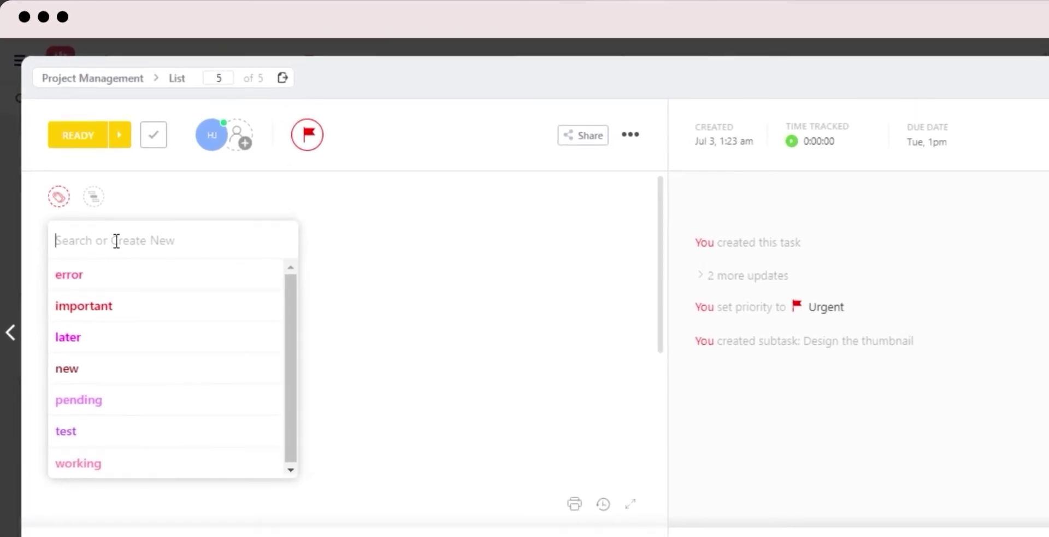
pyautogui.write('n')
pyautogui.press('BackSpace')
pyautogui.write('N')
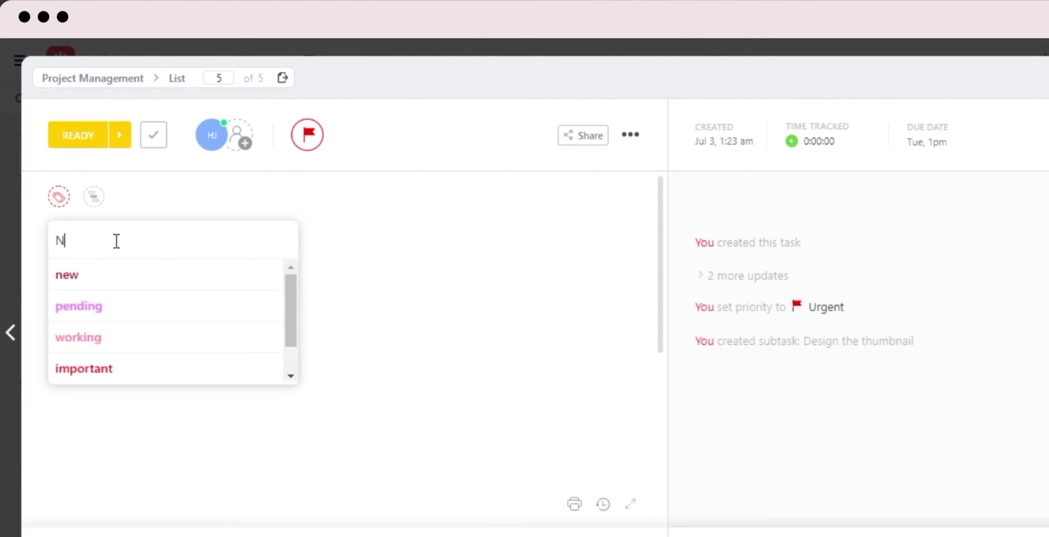
pyautogui.press('Return')
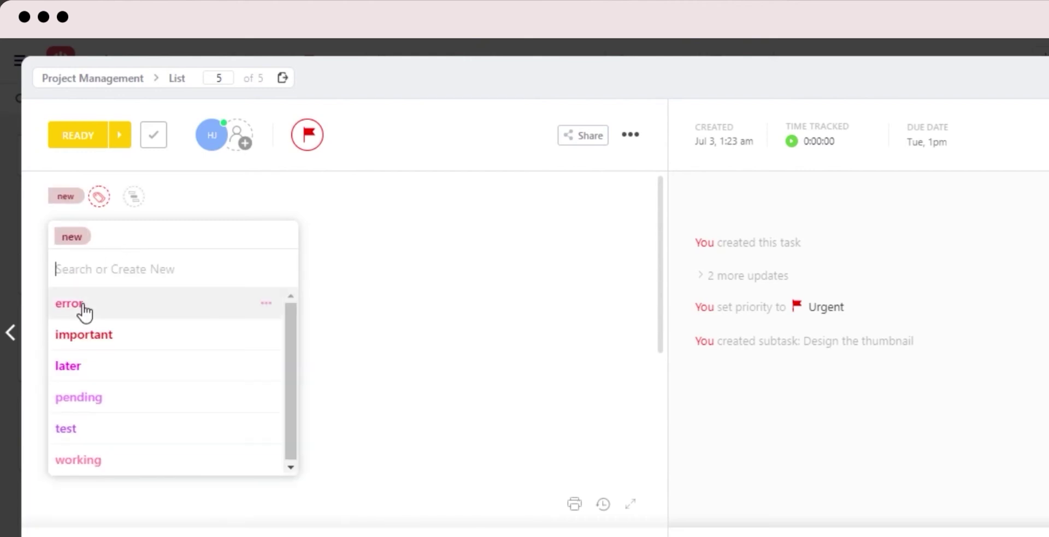
pyautogui.click(107, 338)
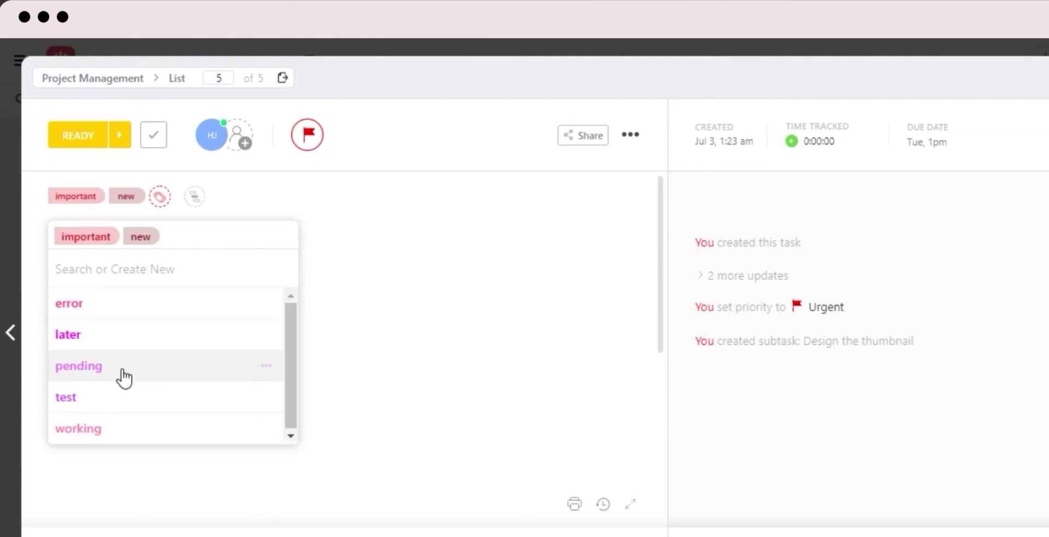
pyautogui.press('Escape')
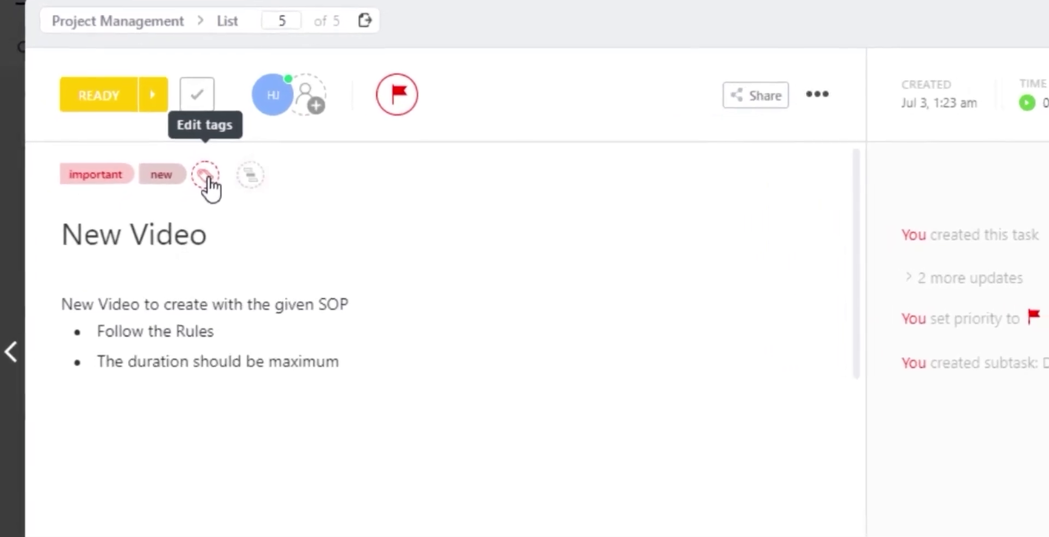
# Step: View the New Video task's dependency options and the tasks available for Waiting On, without adding any
pyautogui.click(251, 175)
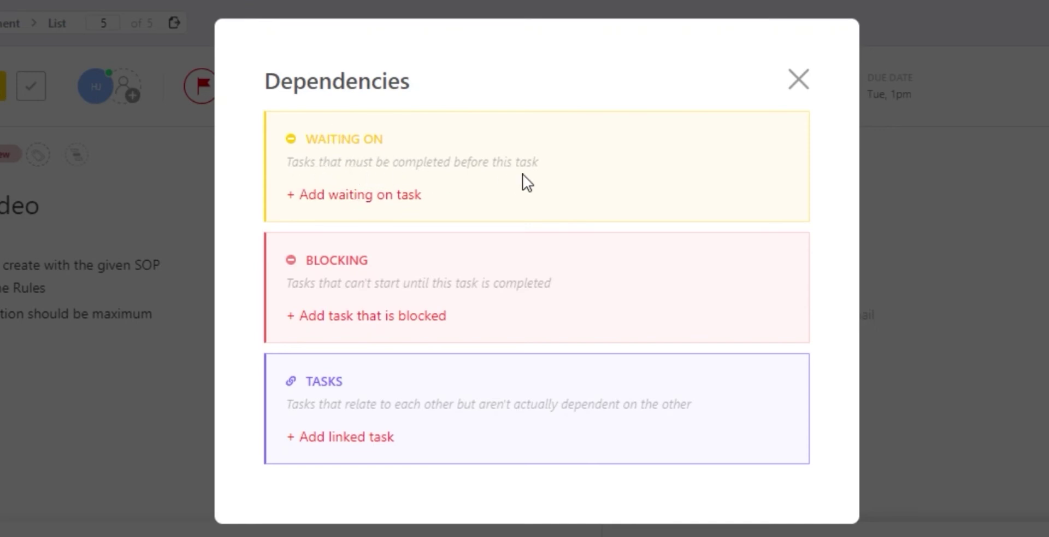
pyautogui.click(372, 195)
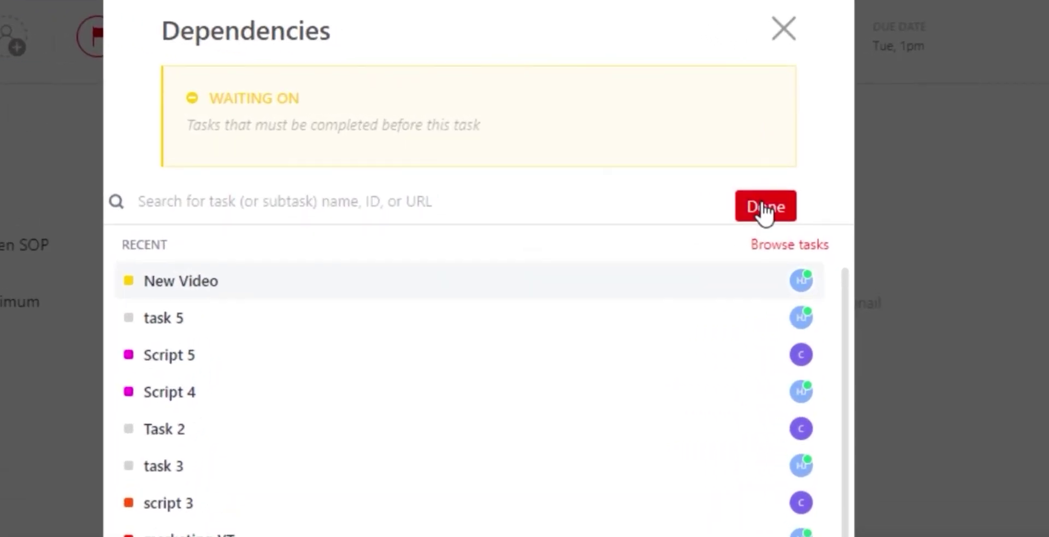
pyautogui.click(764, 211)
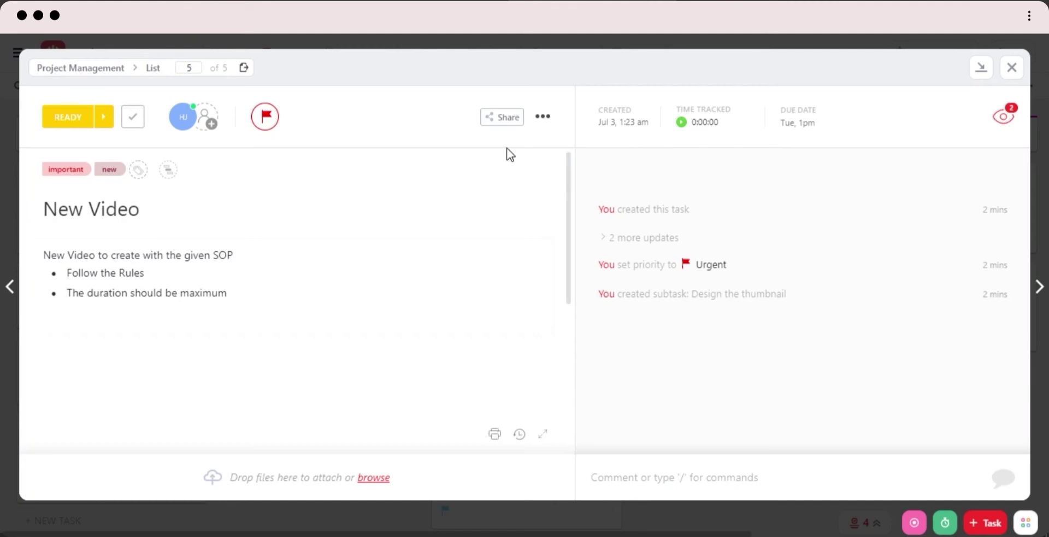
# Step: Review the New Video task's sharing options and the members who can be invited, without changing anything
pyautogui.click(503, 117)
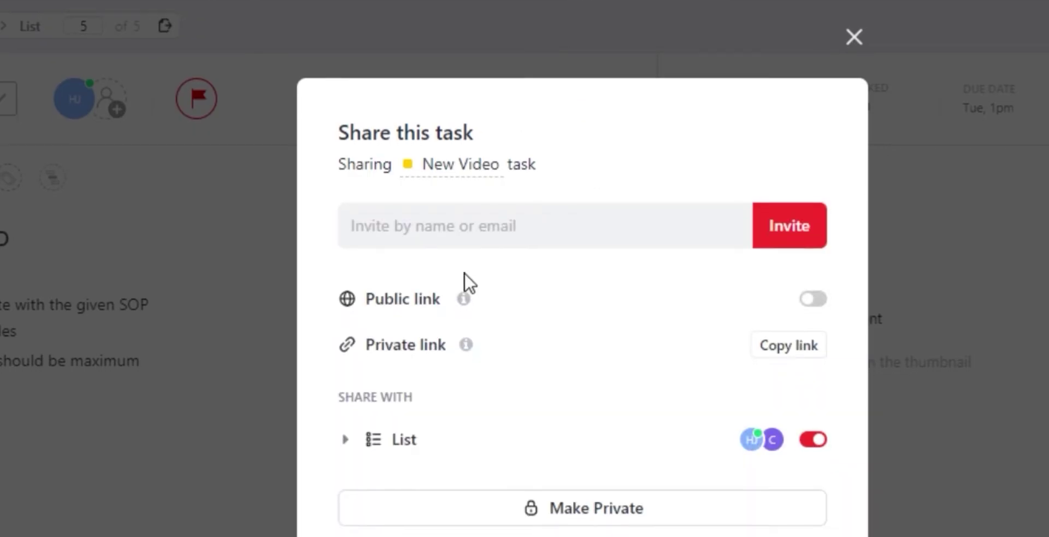
pyautogui.moveTo(379, 265)
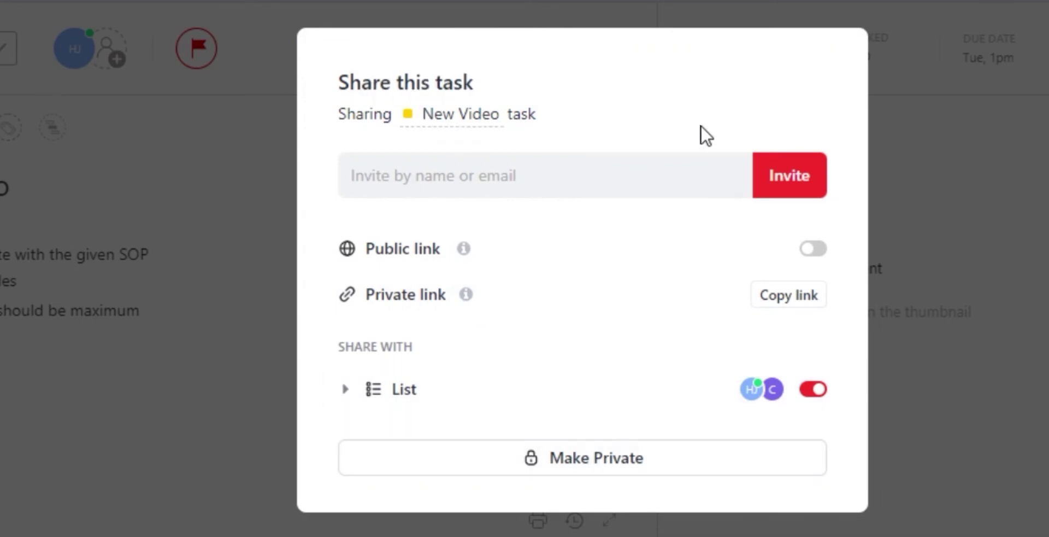
pyautogui.click(475, 176)
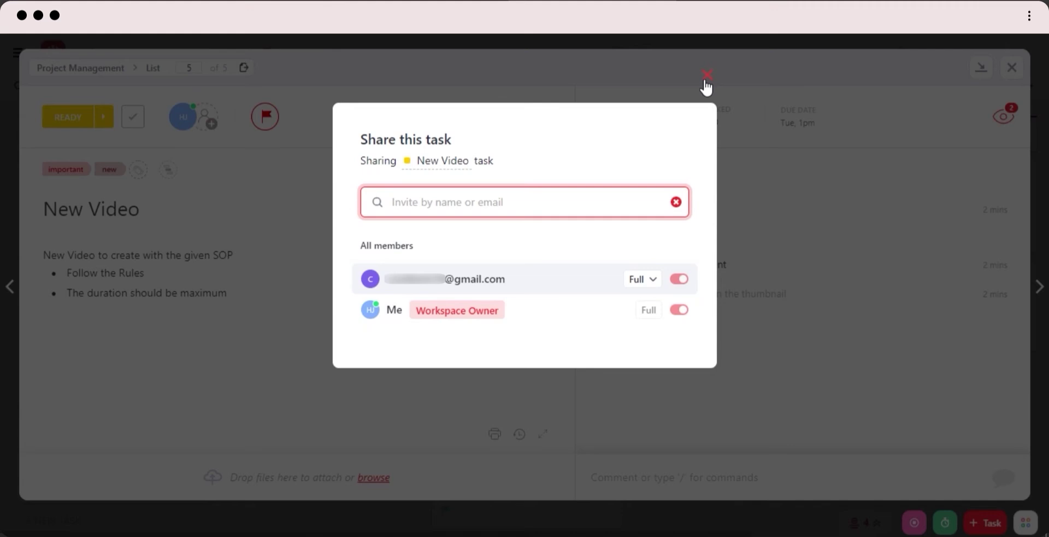
pyautogui.click(707, 74)
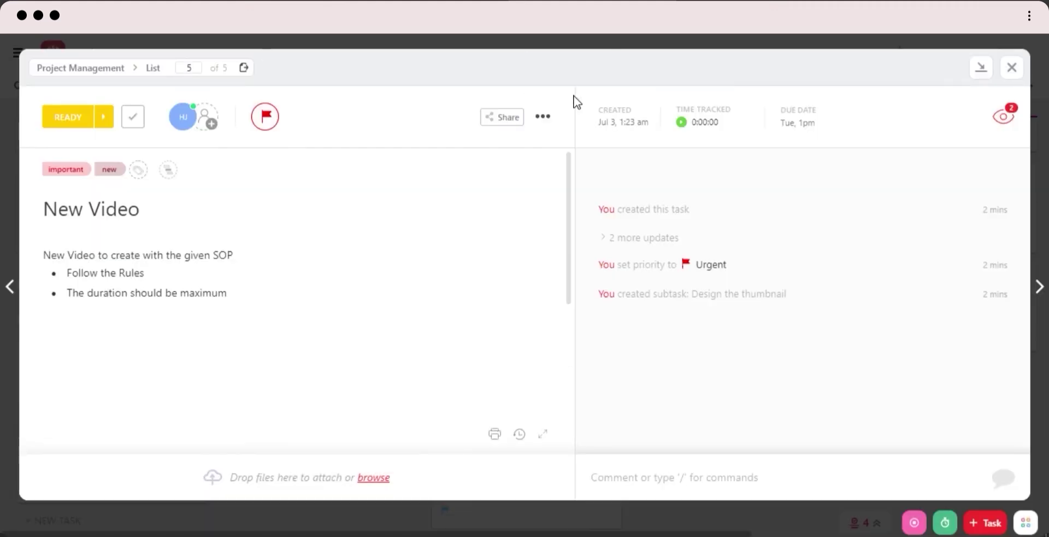
# Step: Start the time-tracking timer on the New Video task, let it run a few seconds and stop it
pyautogui.moveTo(619, 120)
pyautogui.moveTo(657, 143)
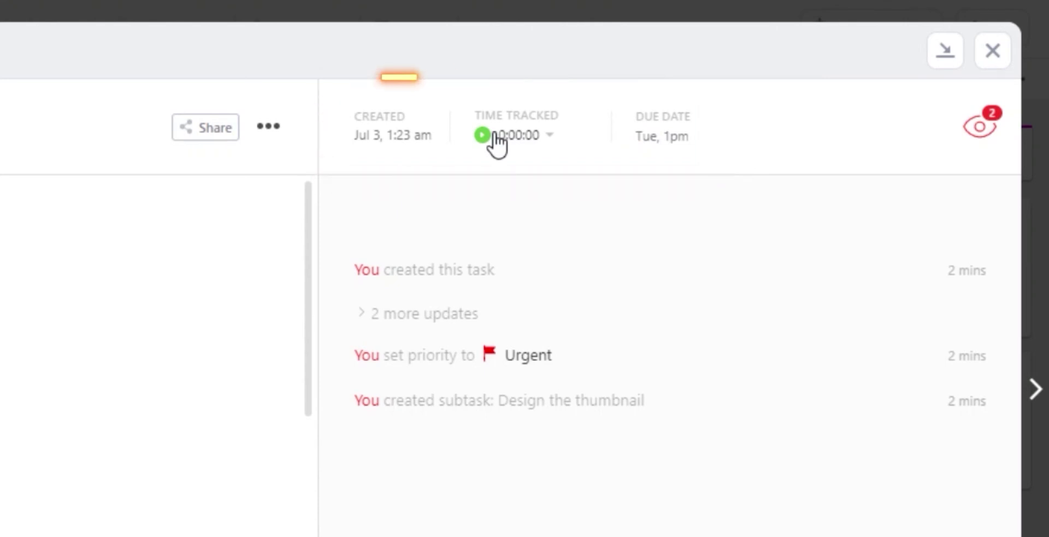
pyautogui.click(549, 134)
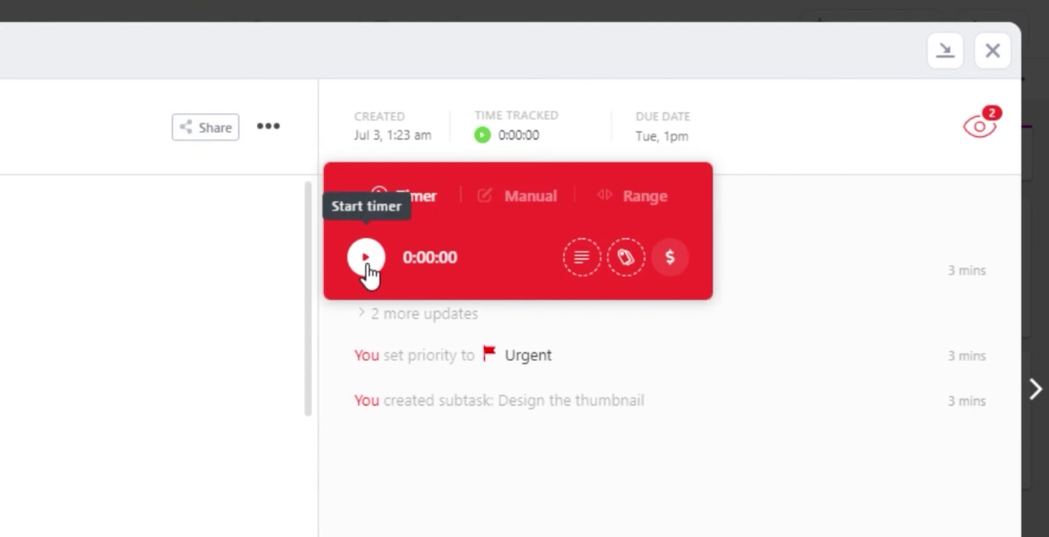
pyautogui.click(367, 261)
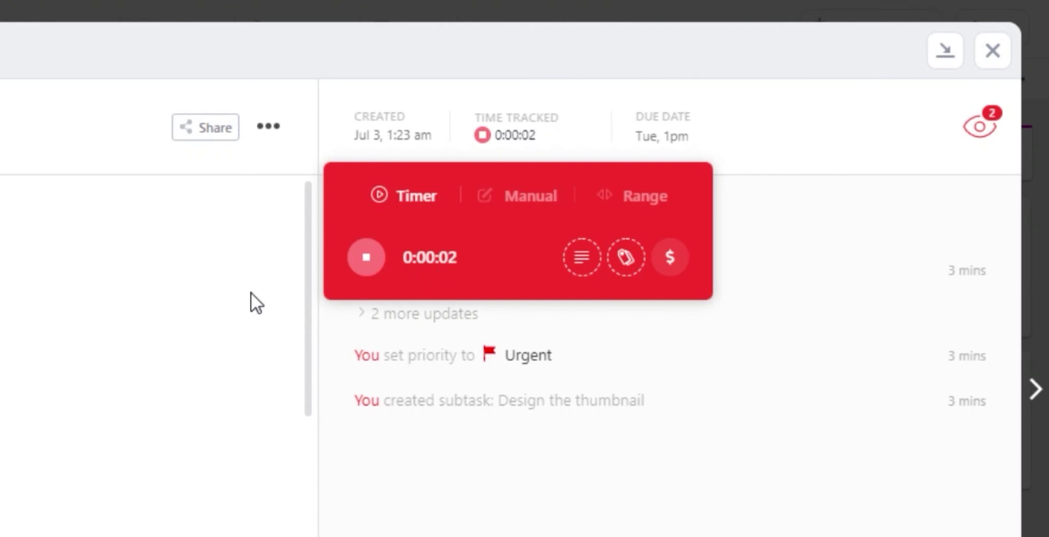
pyautogui.click(354, 281)
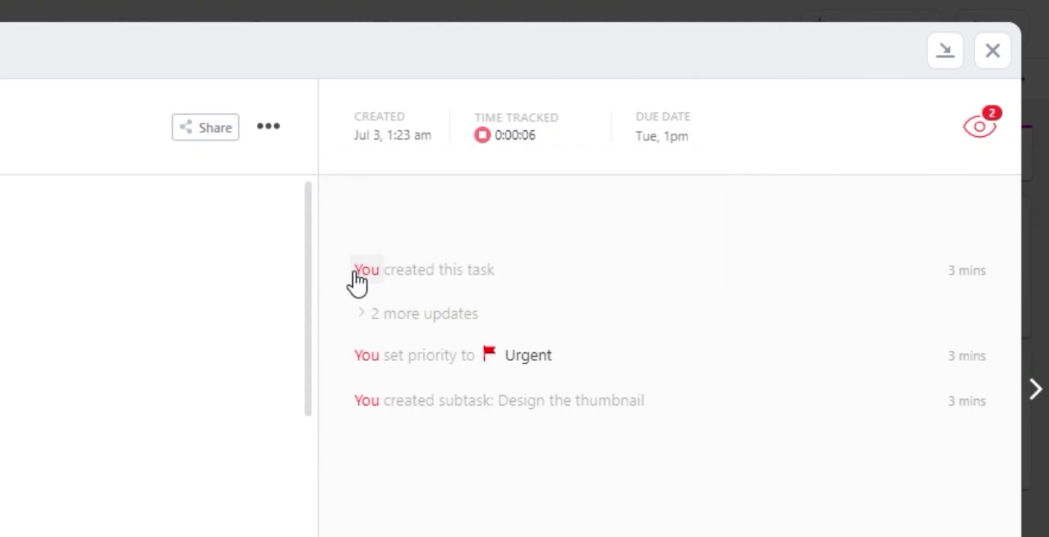
pyautogui.click(482, 135)
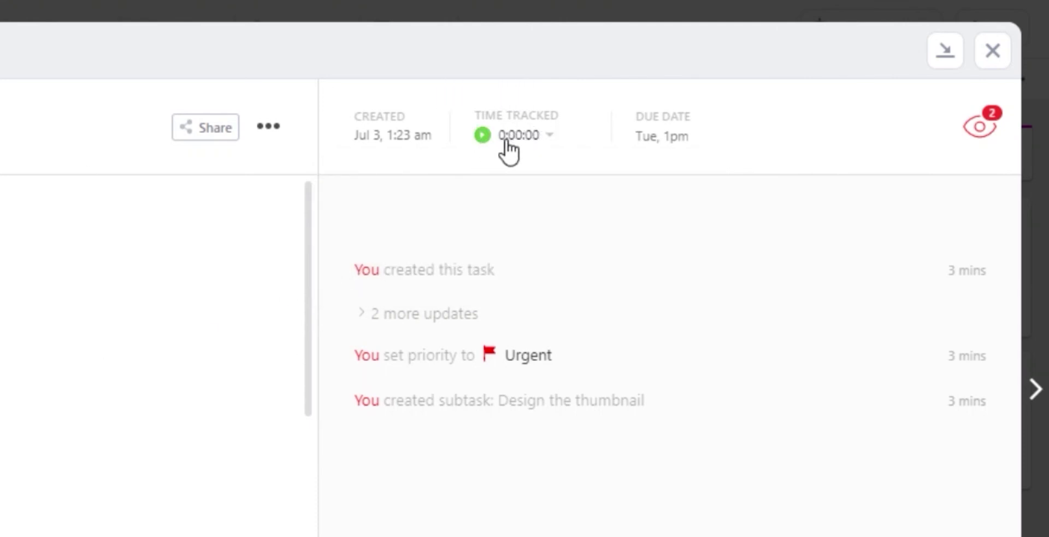
# Step: Review the New Video task's tracked time per member and the time entry options
pyautogui.click(553, 138)
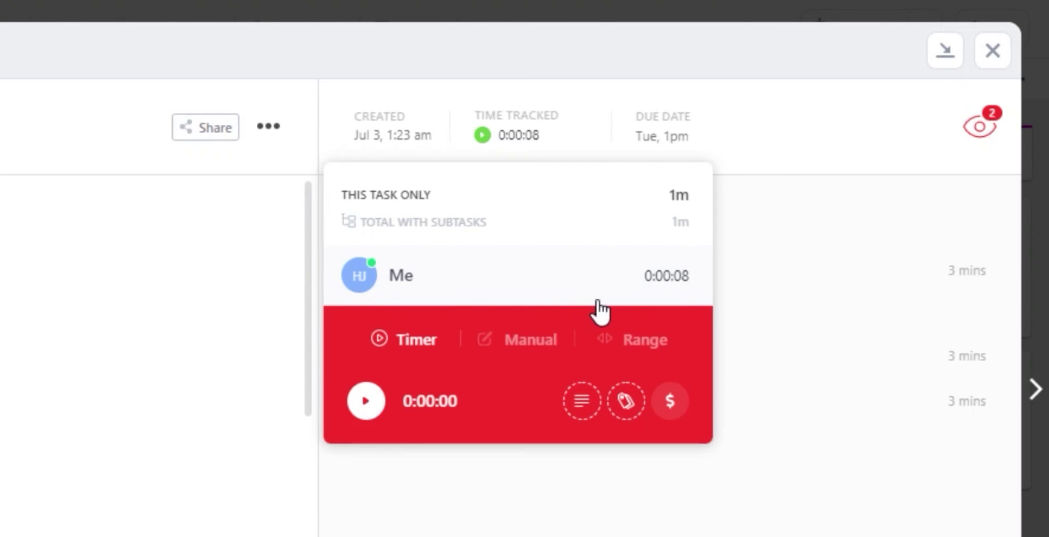
pyautogui.click(537, 138)
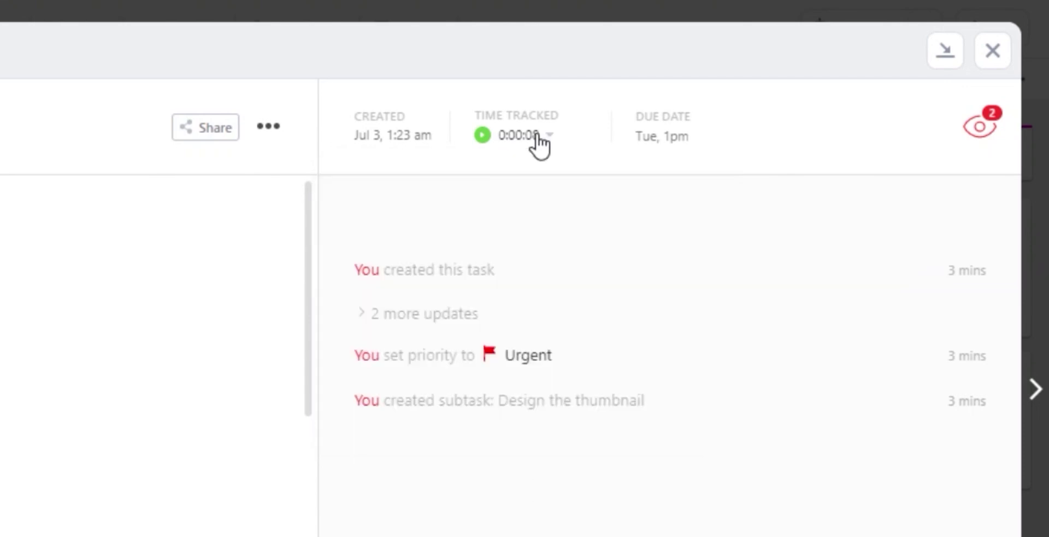
pyautogui.click(537, 137)
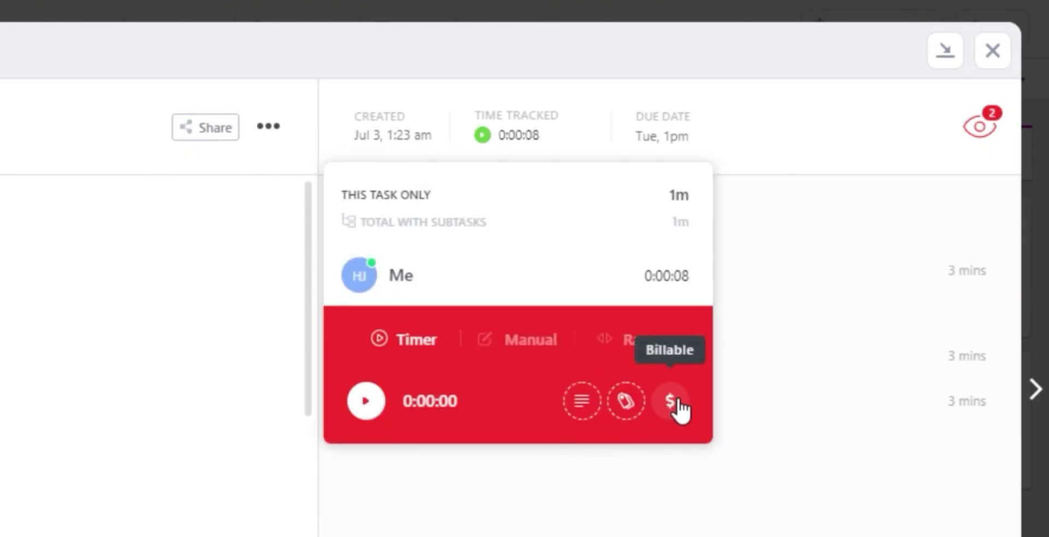
pyautogui.click(401, 508)
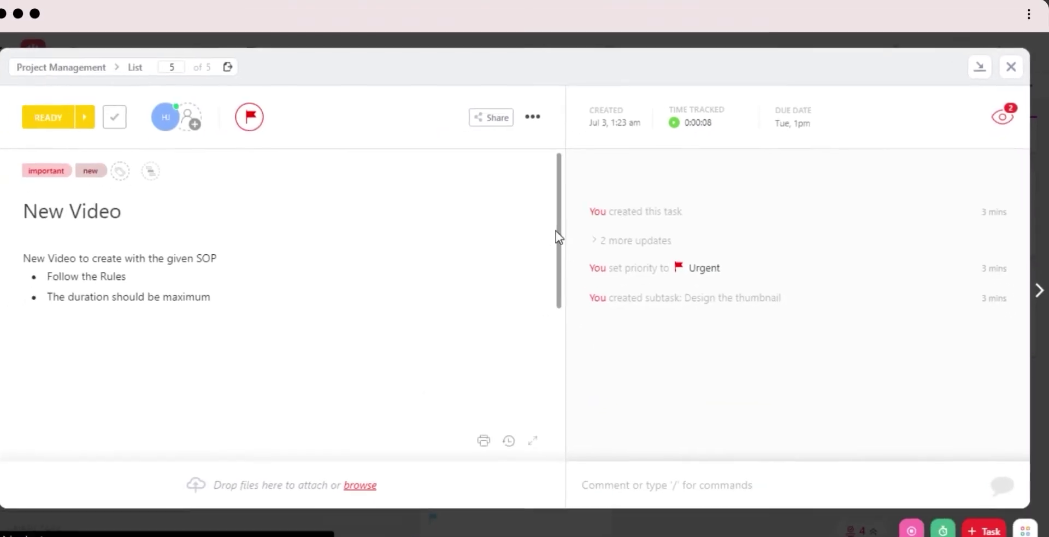
# Step: Look through the New Video task's details, including its subtask and the attached PDF
pyautogui.moveTo(568, 235); pyautogui.dragTo(563, 376)
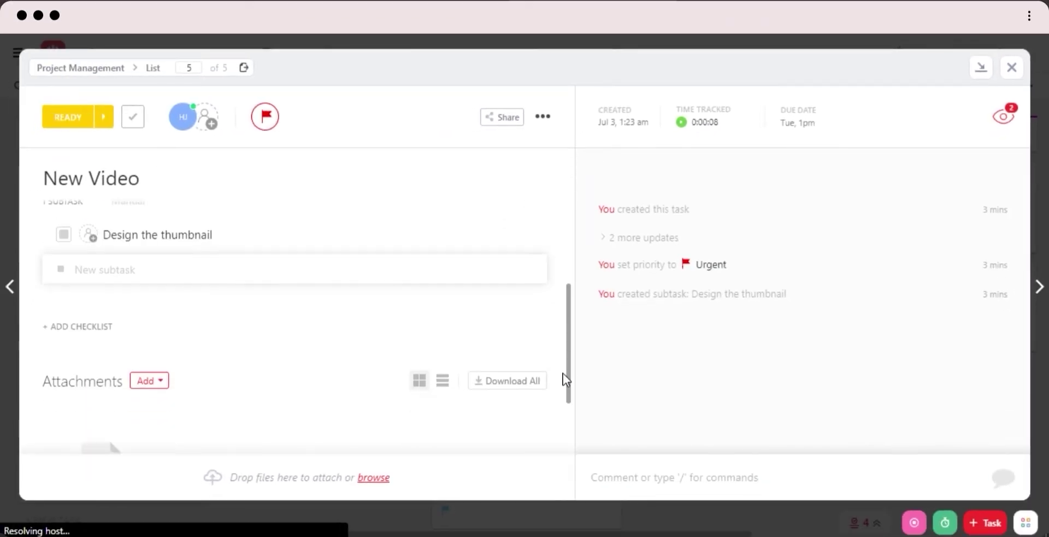
pyautogui.moveTo(568, 336); pyautogui.dragTo(584, 405)
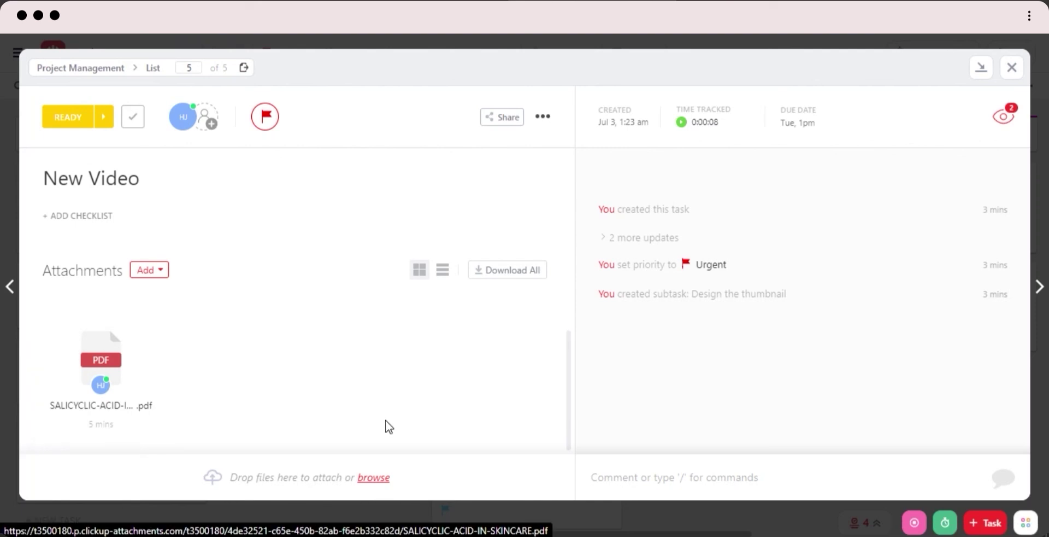
pyautogui.moveTo(566, 398); pyautogui.dragTo(581, 186)
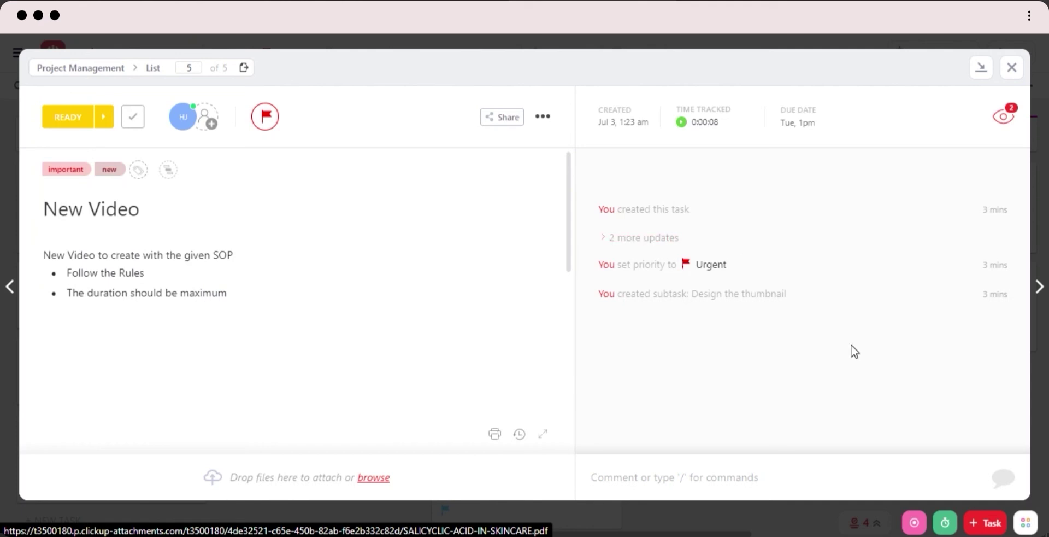
# Step: Close the task details and examine the New Video card in the board's READY column
pyautogui.click(1014, 68)
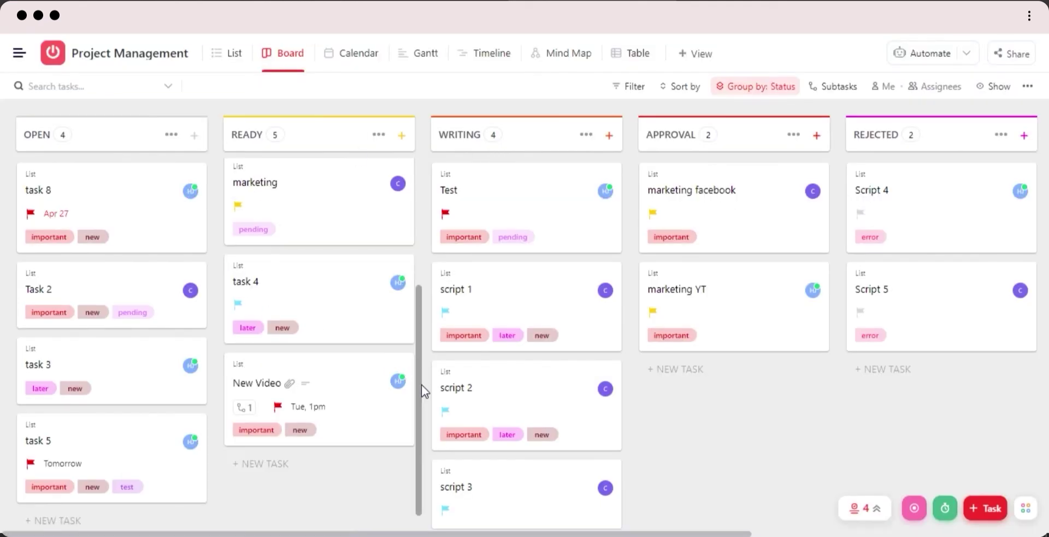
pyautogui.moveTo(421, 385); pyautogui.dragTo(424, 227)
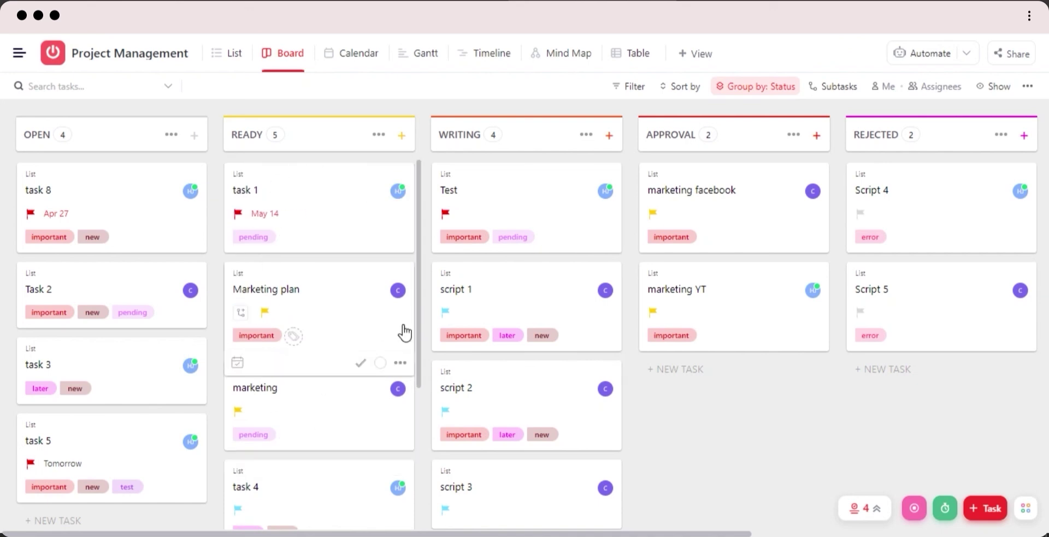
pyautogui.moveTo(424, 276); pyautogui.dragTo(418, 387)
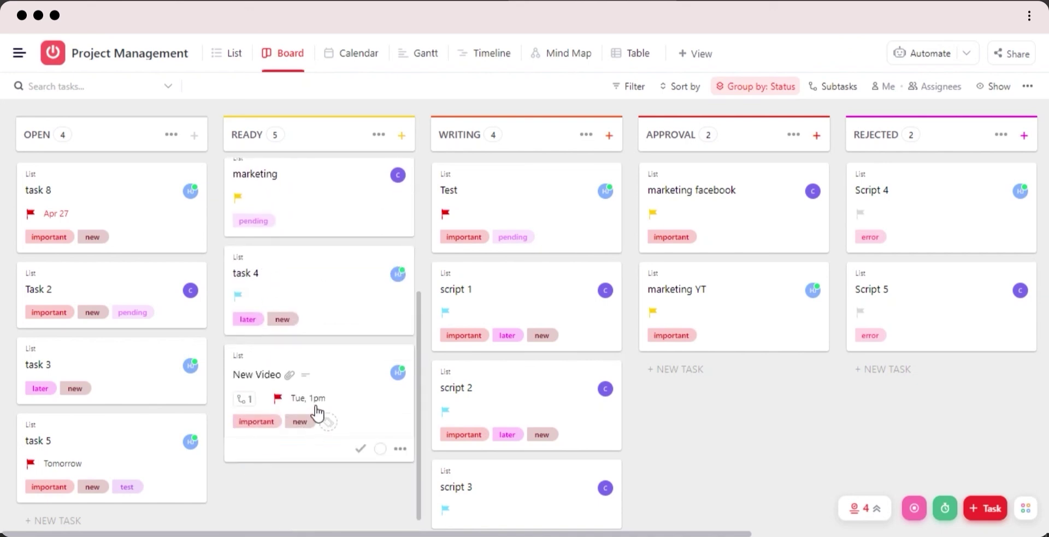
pyautogui.moveTo(348, 413); pyautogui.dragTo(326, 494)
pyautogui.moveTo(419, 359); pyautogui.dragTo(424, 424)
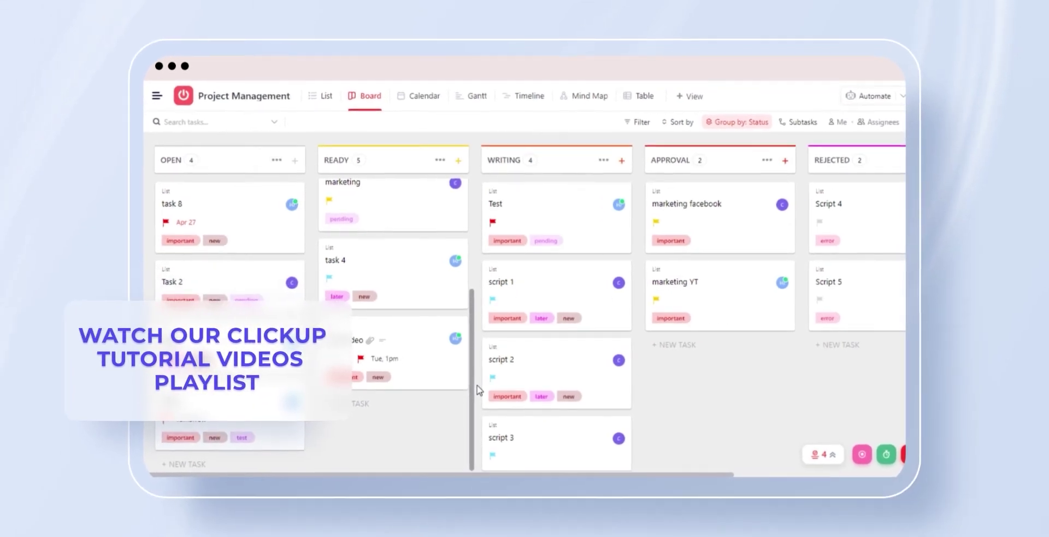